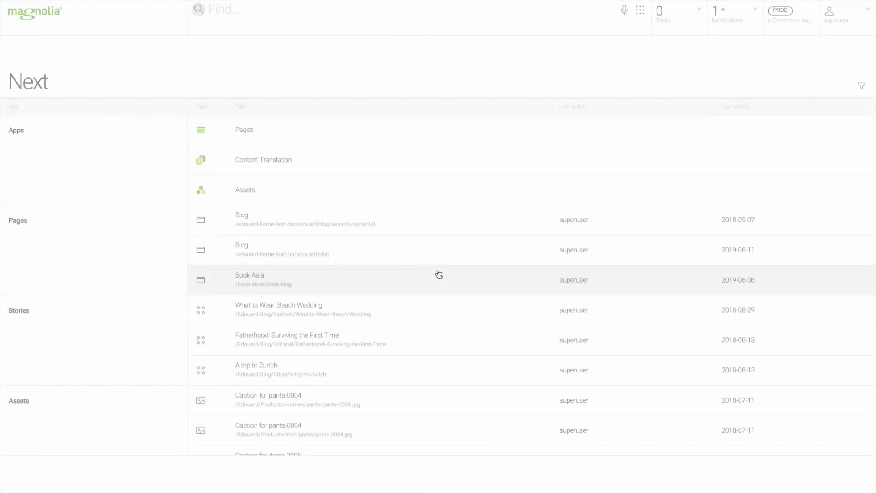
Launch the Pages app from the full apps list.
left_click(641, 11)
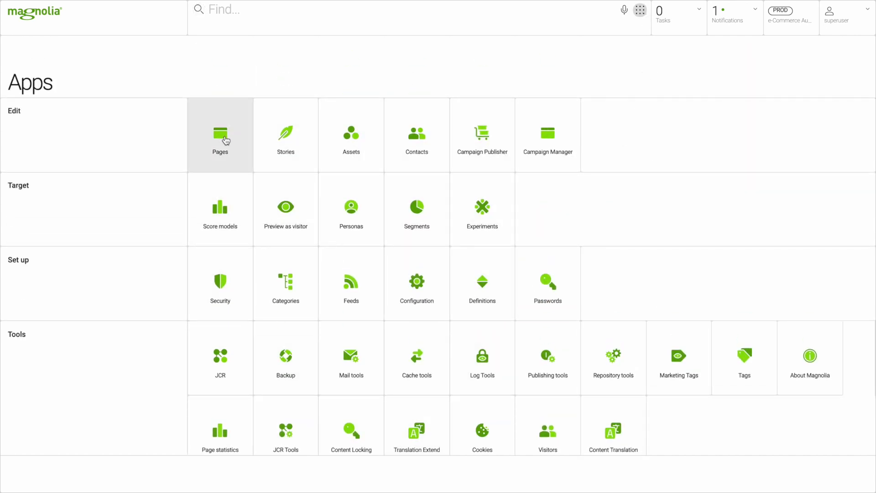
left_click(225, 141)
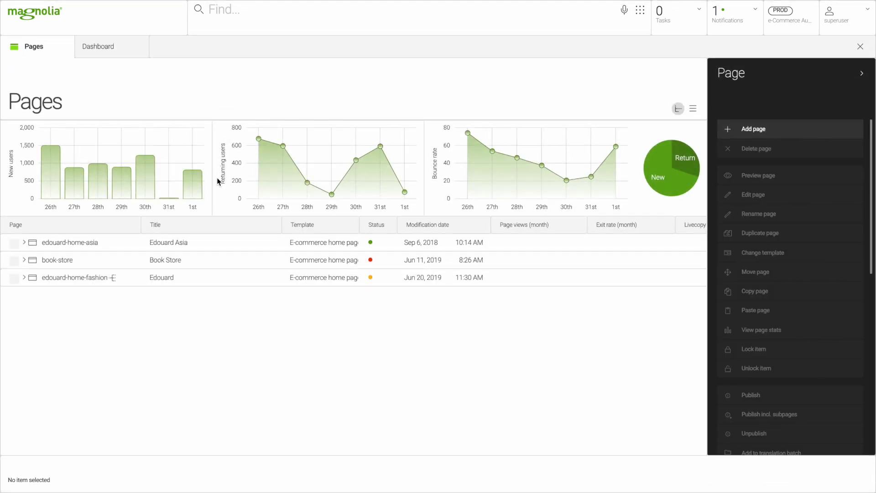
Preview the edouard-home-fashion page and scroll through it.
left_click(53, 279)
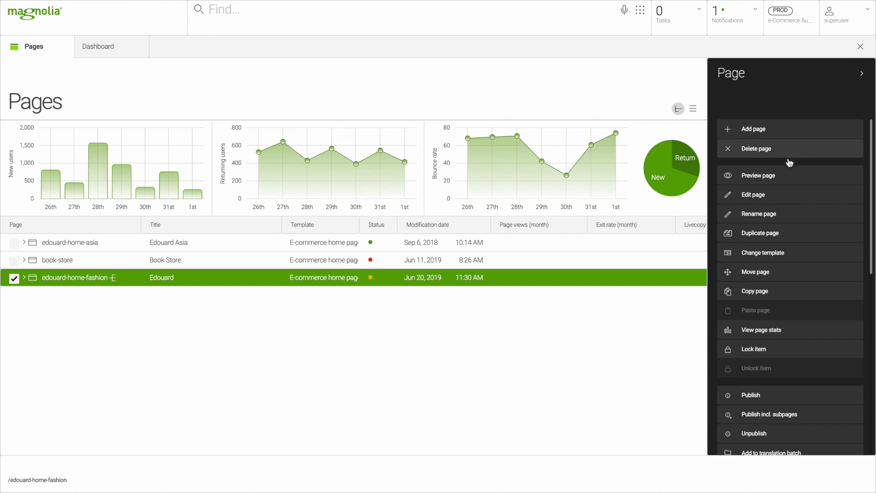
left_click(773, 177)
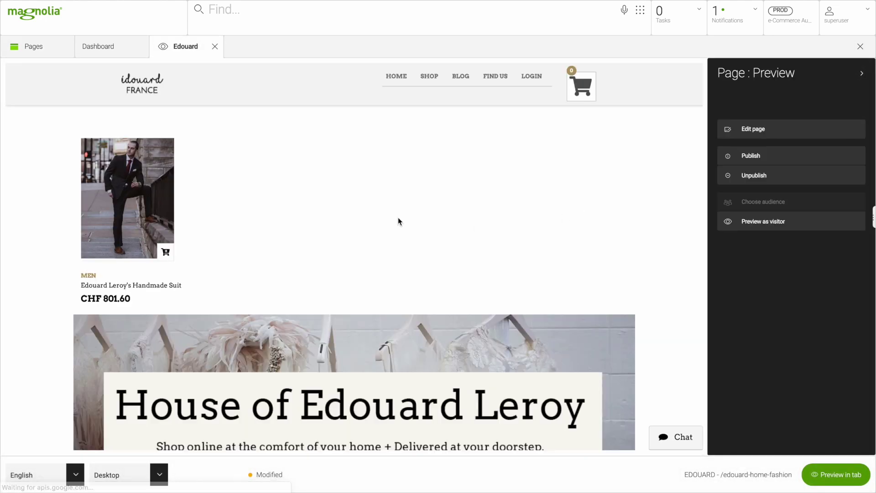
scroll(398, 212, "down", 2)
scroll(398, 215, "down", 3)
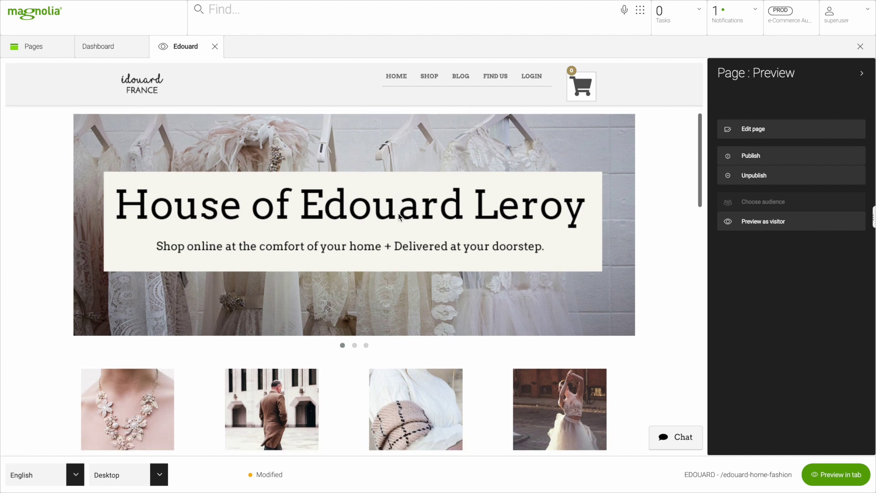
scroll(399, 214, "down", 3)
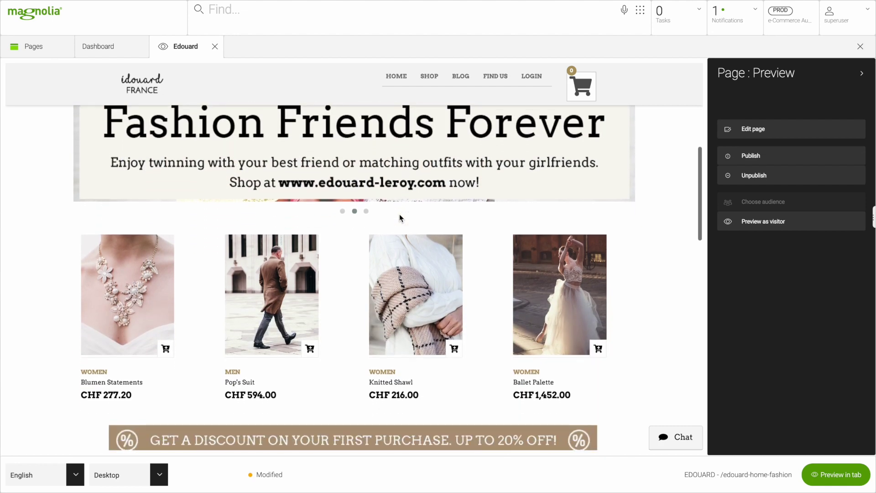
Open edouard-home-fashion in the page editor and scroll down through it.
left_click(777, 131)
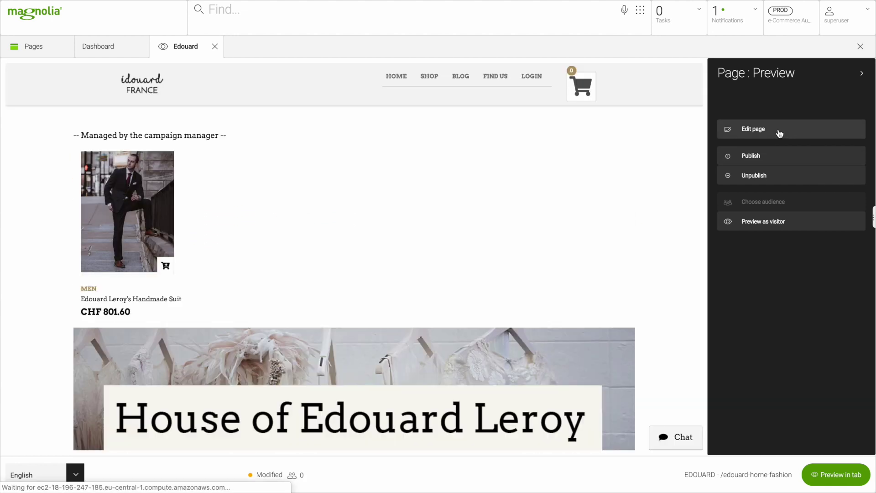
scroll(395, 226, "down", 15)
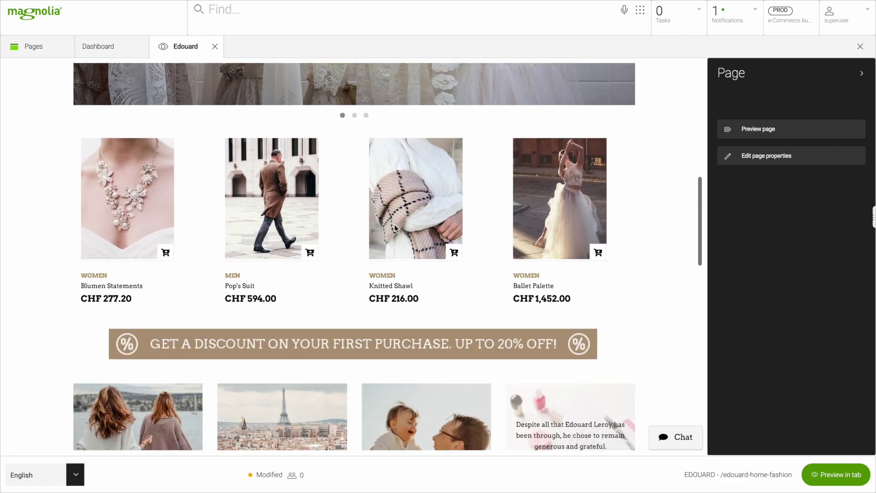
scroll(394, 225, "down", 4)
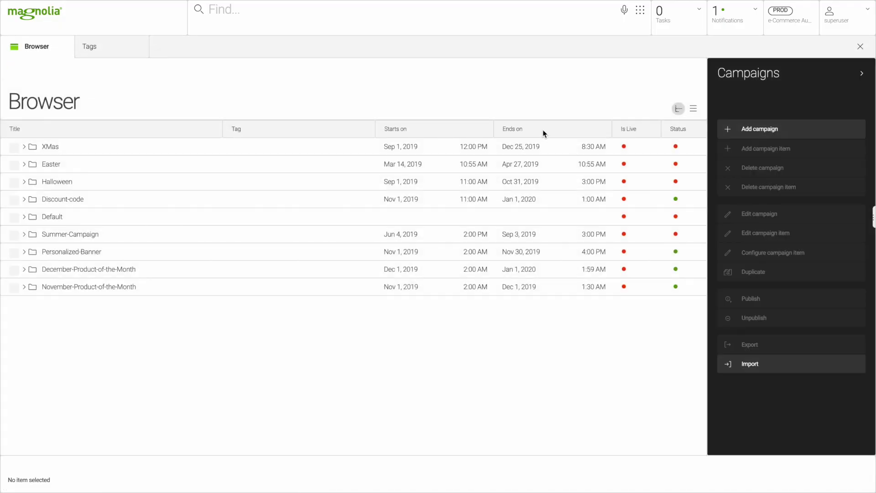
Check the Easter campaign's Mar 14–Apr 27, 2019 dates and expand it to show Banner.
double_click(103, 164)
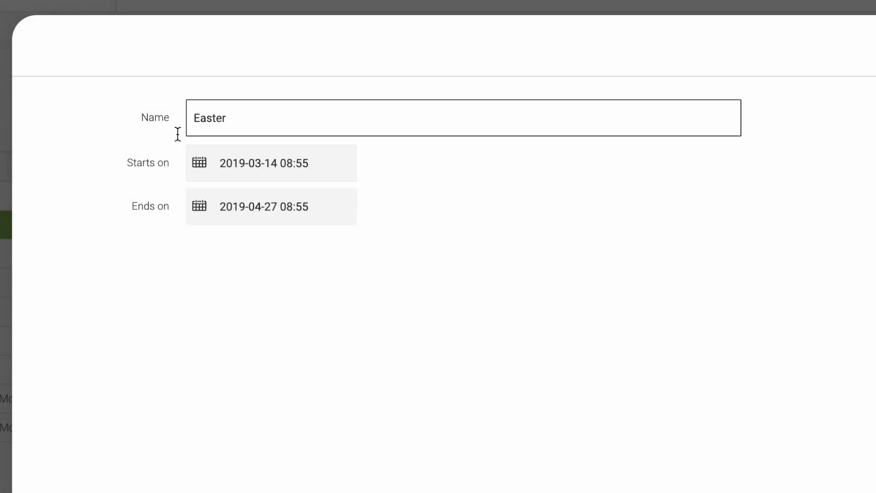
left_click(203, 169)
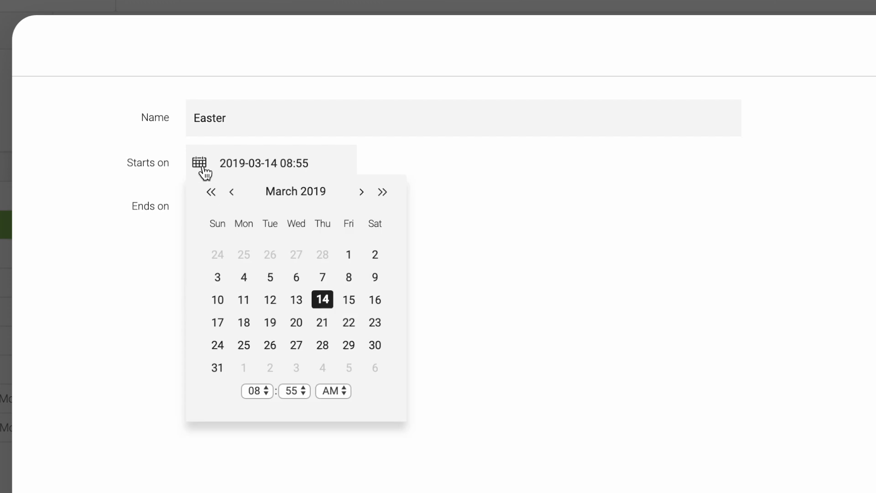
left_click(201, 207)
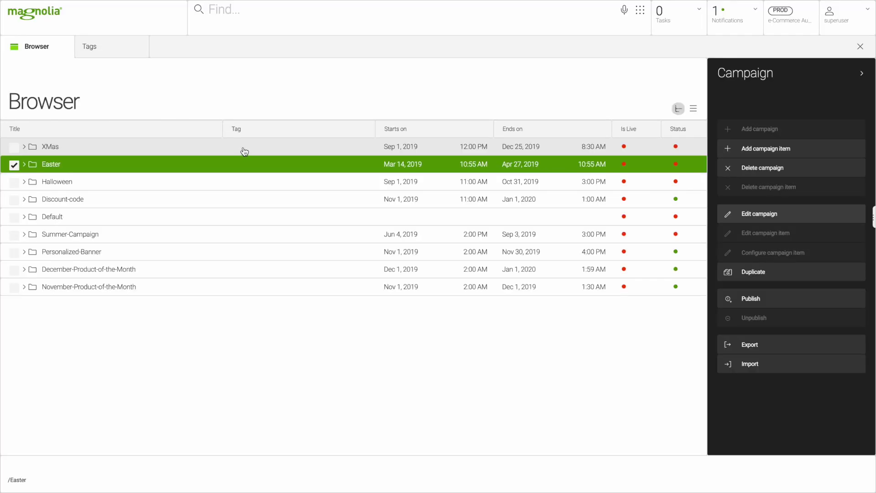
left_click(24, 164)
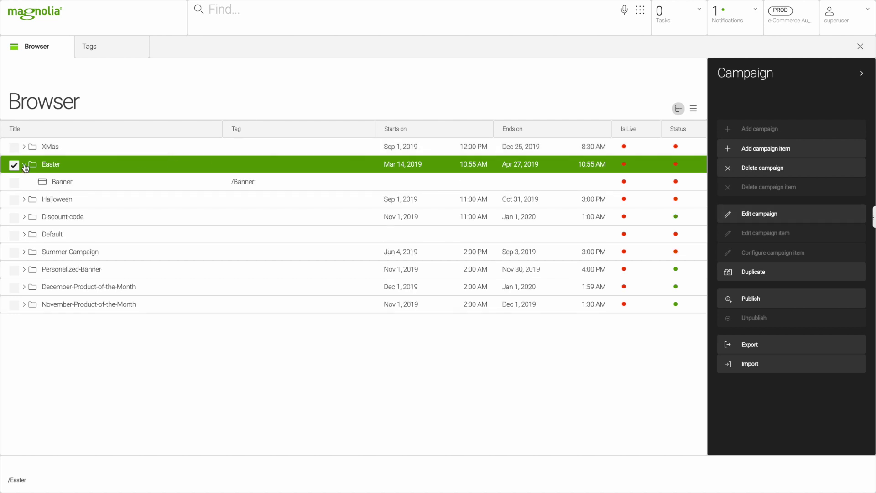
View the Easter Banner item's properties and close them unchanged.
left_click(74, 182)
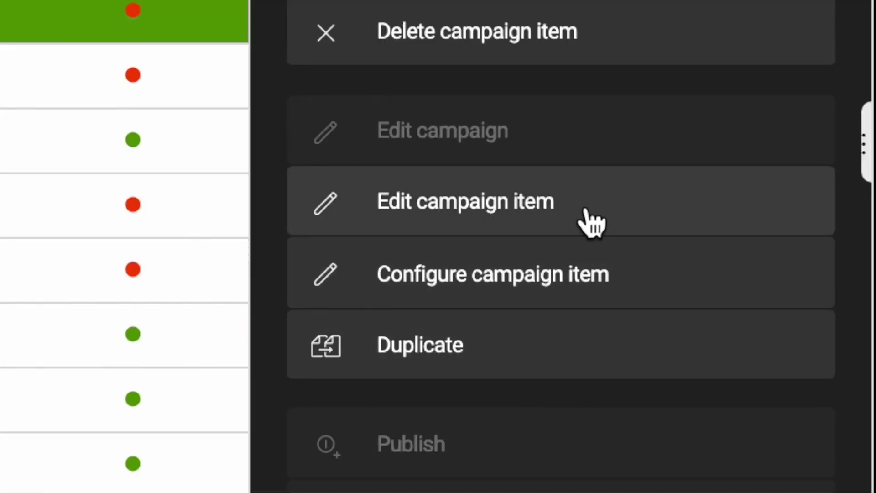
left_click(591, 222)
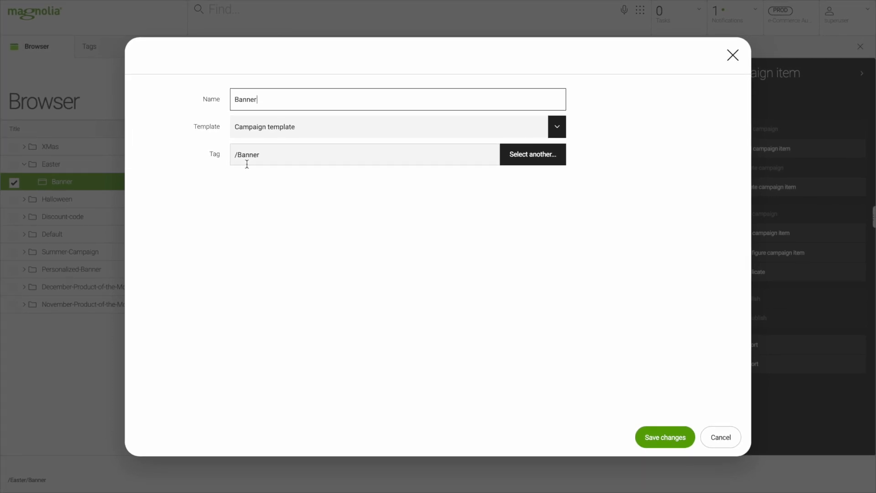
key("Return")
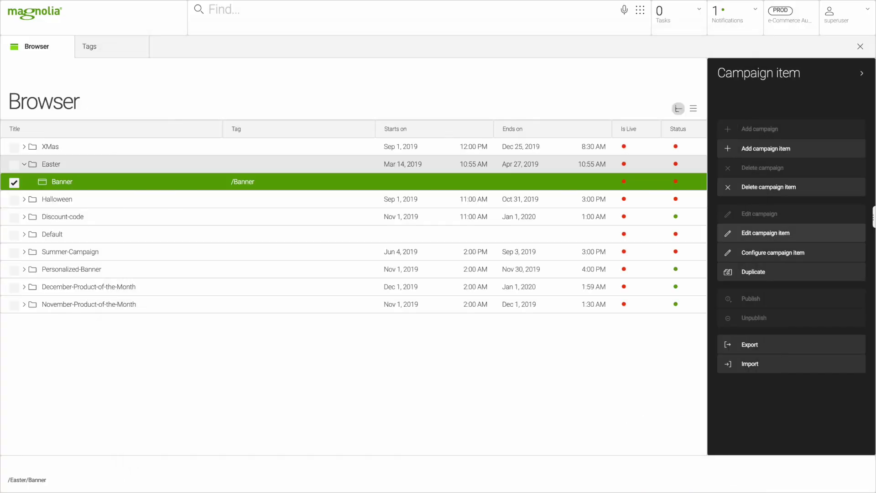
Open the Banner item's content and select its outer and inner Main areas.
left_click(796, 253)
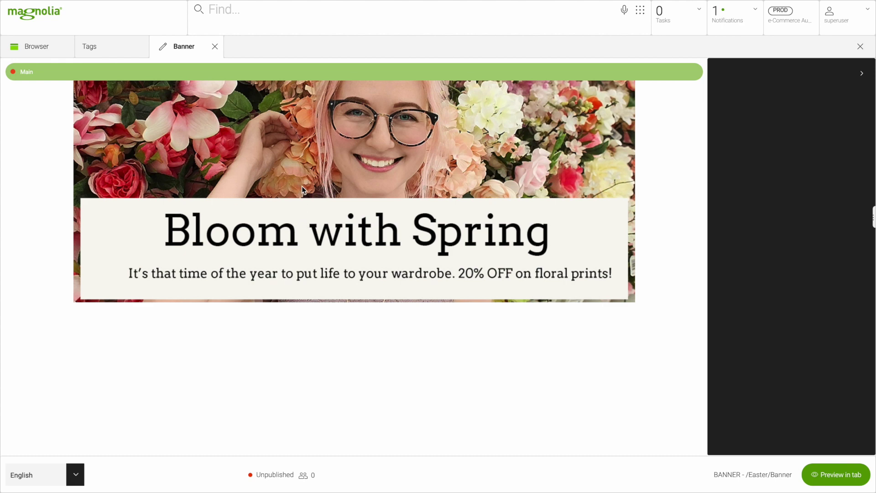
left_click(293, 71)
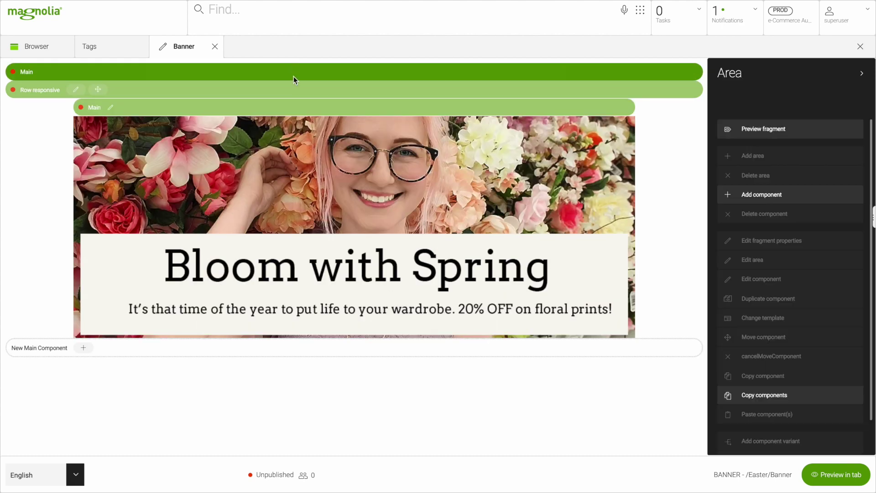
left_click(286, 110)
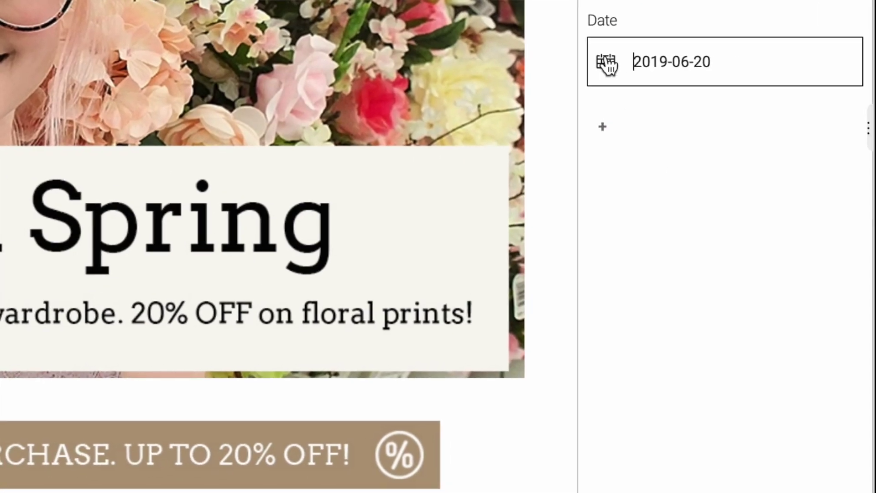
Set the visitor preview date to 2019-07-17 to show SUMMER HITS, then return to apps.
left_click(607, 63)
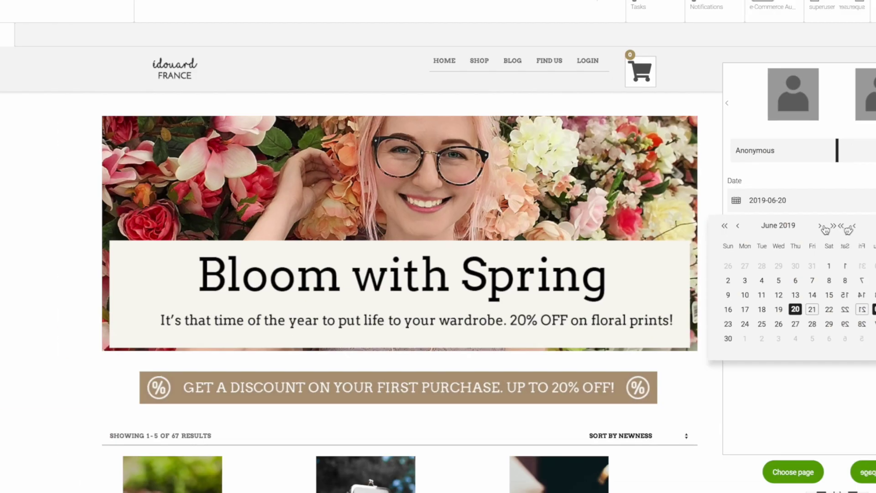
left_click(782, 113)
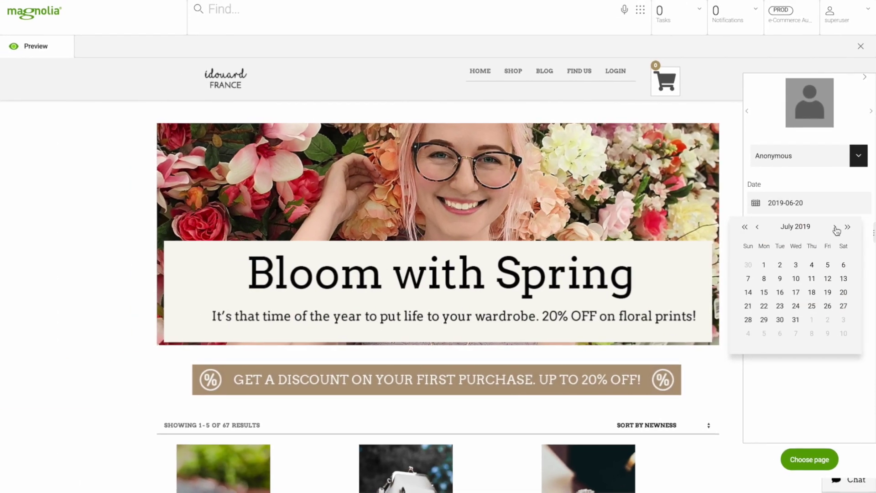
left_click(796, 291)
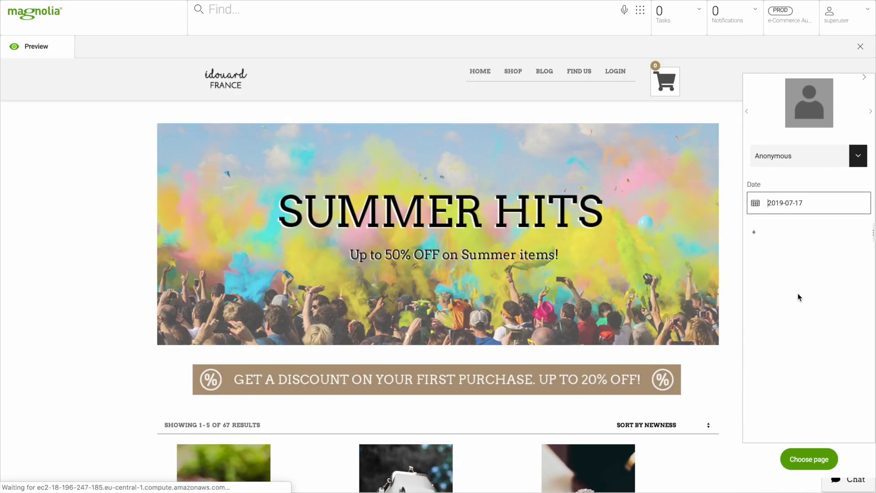
left_click(640, 9)
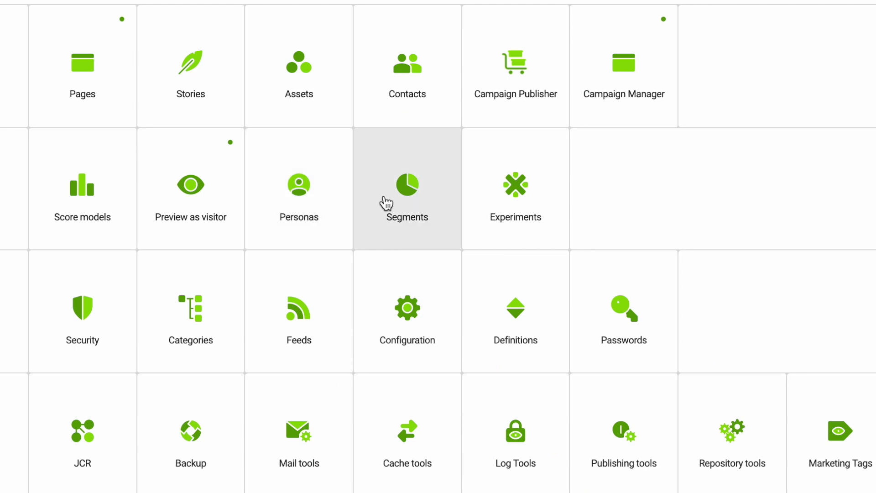
Create a segment labelled 'Young female urban' in Segments and go to its traits.
left_click(411, 193)
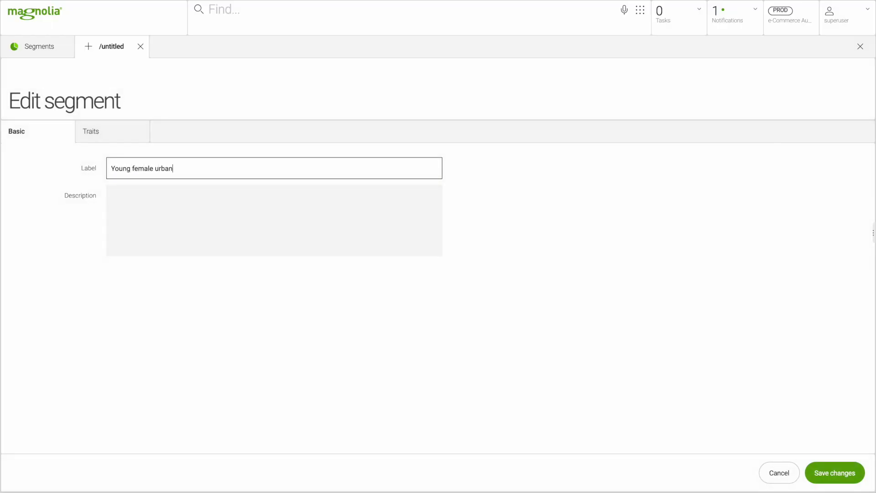
left_click(119, 139)
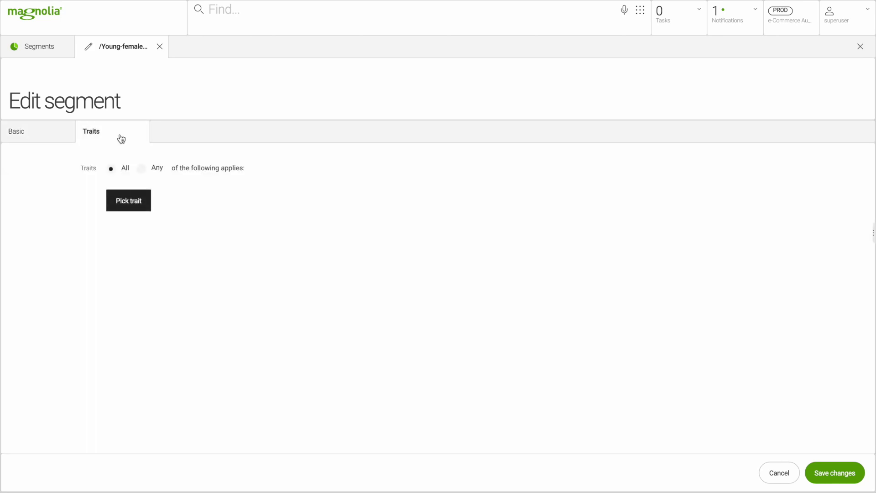
Add a Magnolia user journey scoring trait using the /Female/Female-Fashion score model.
left_click(129, 201)
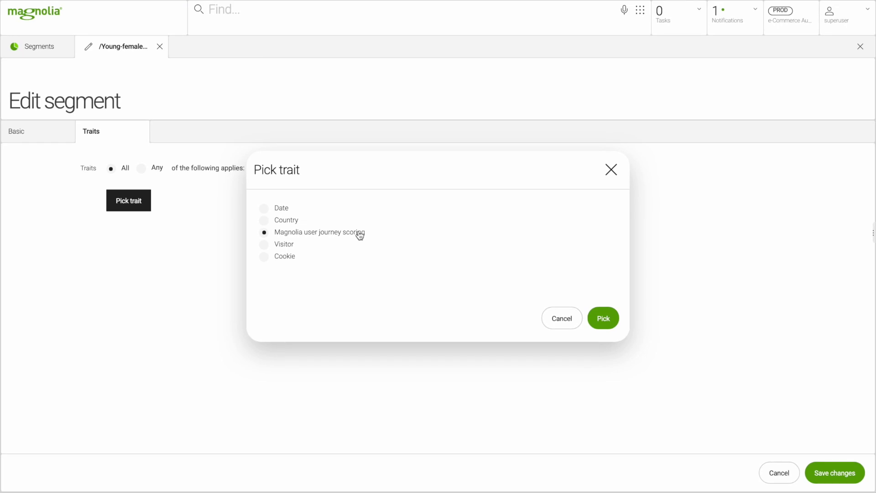
left_click(610, 326)
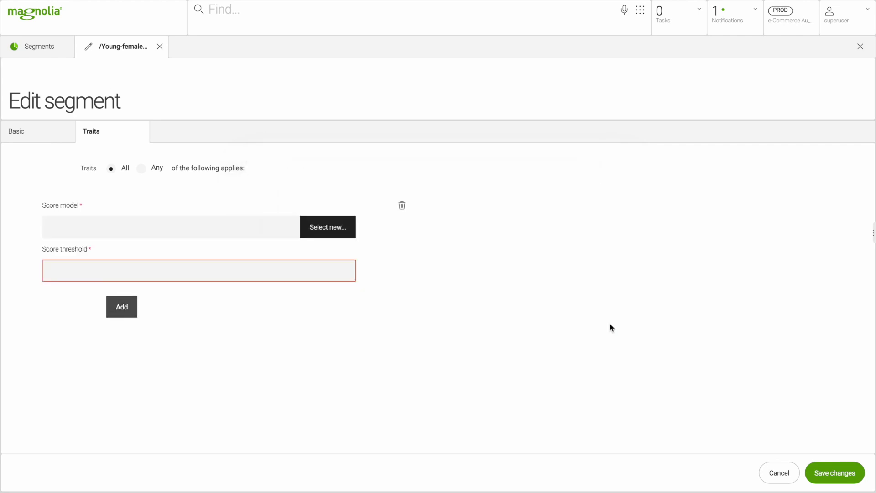
left_click(314, 229)
left_click(150, 157)
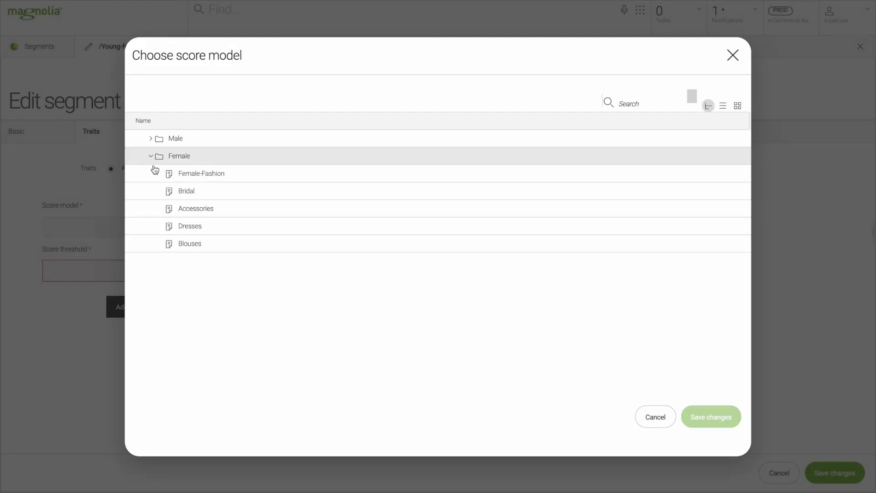
left_click(184, 176)
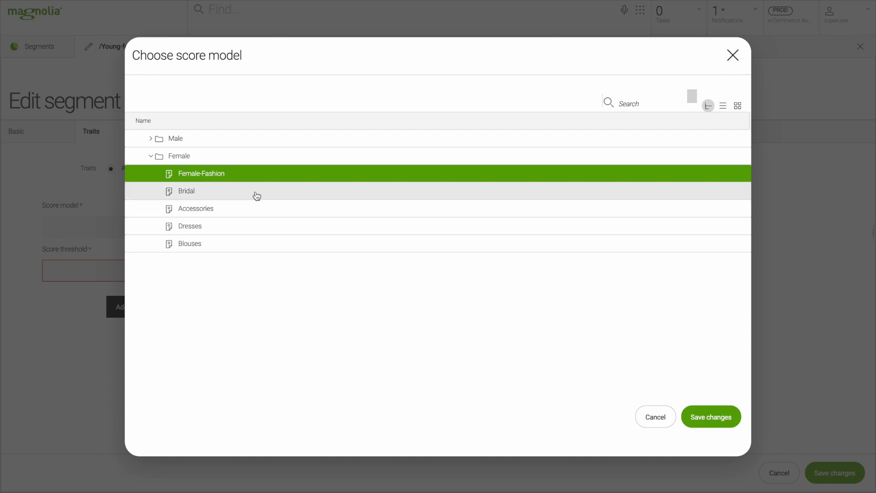
left_click(703, 416)
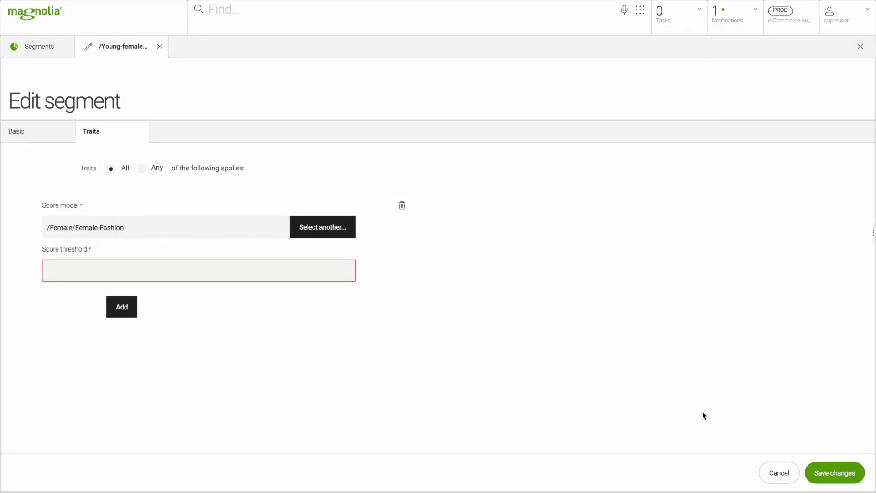
Set the score threshold to 400 and save the segment.
left_click(209, 270)
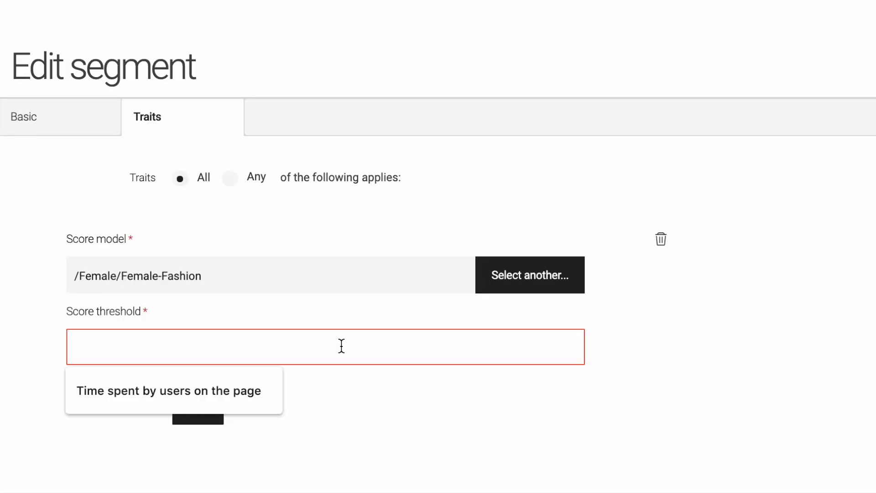
type("400")
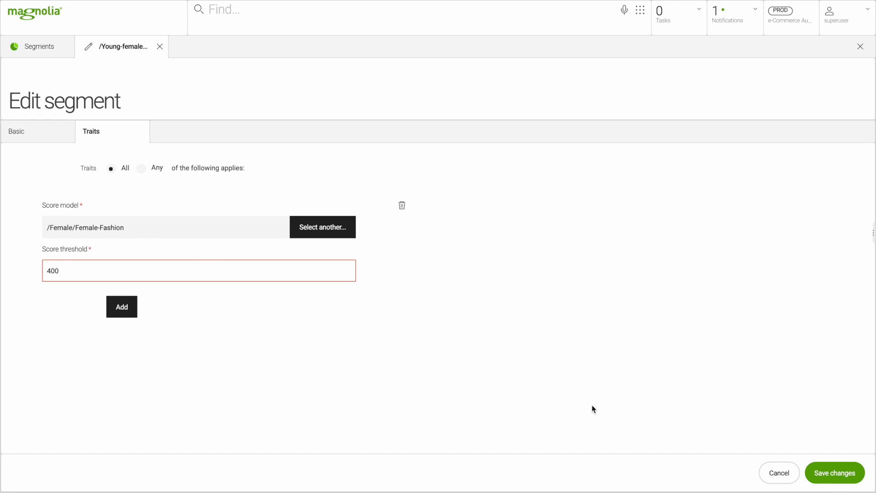
left_click(848, 477)
Open the registered US persona from Personas for editing and view its traits.
left_click(640, 10)
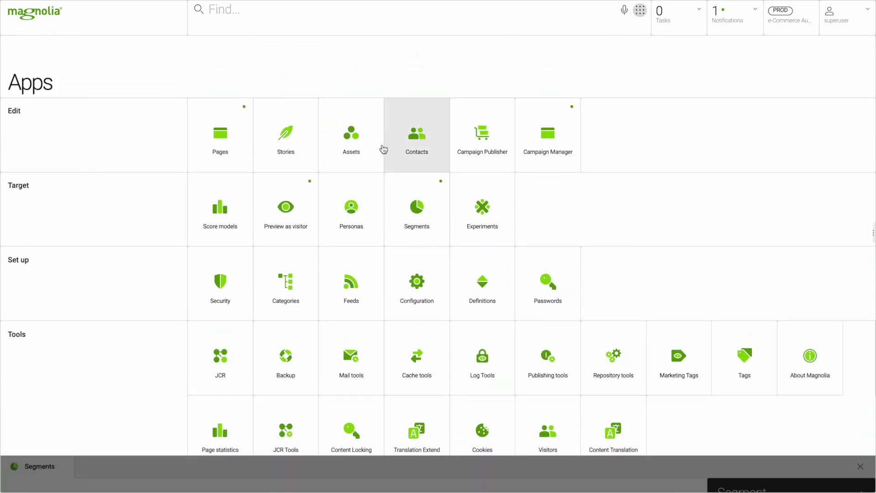
left_click(333, 209)
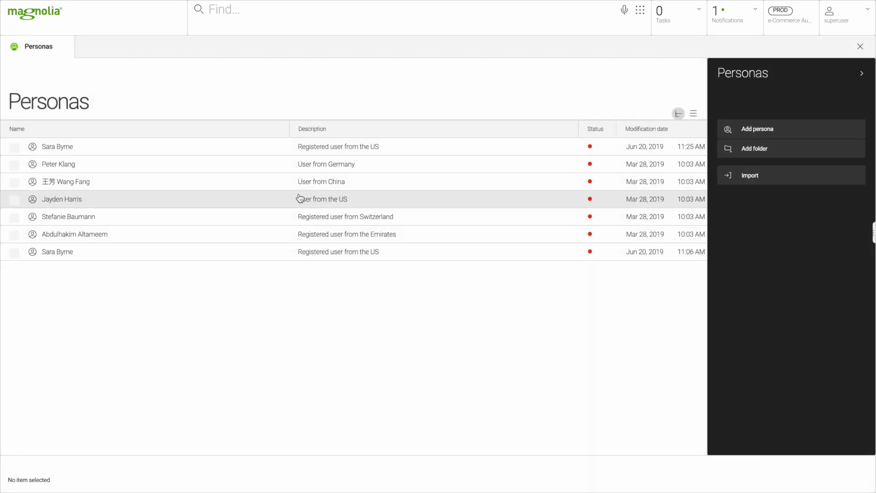
left_click(288, 147)
left_click(759, 156)
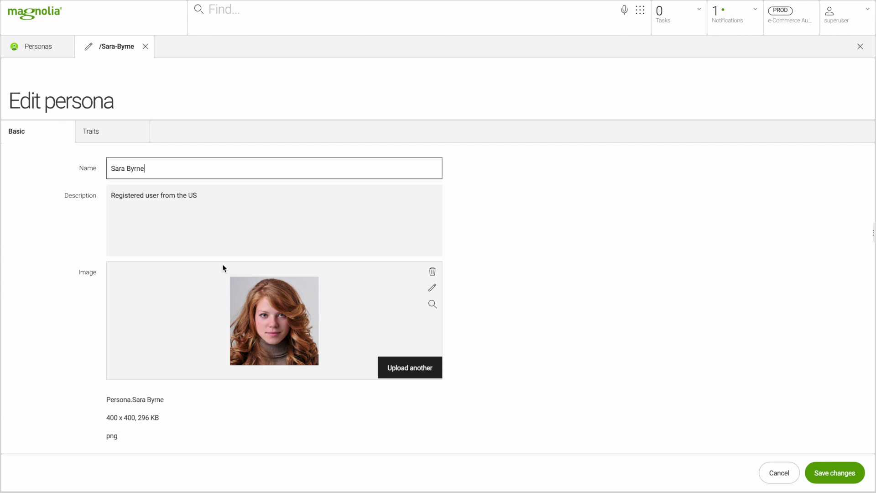
left_click(120, 132)
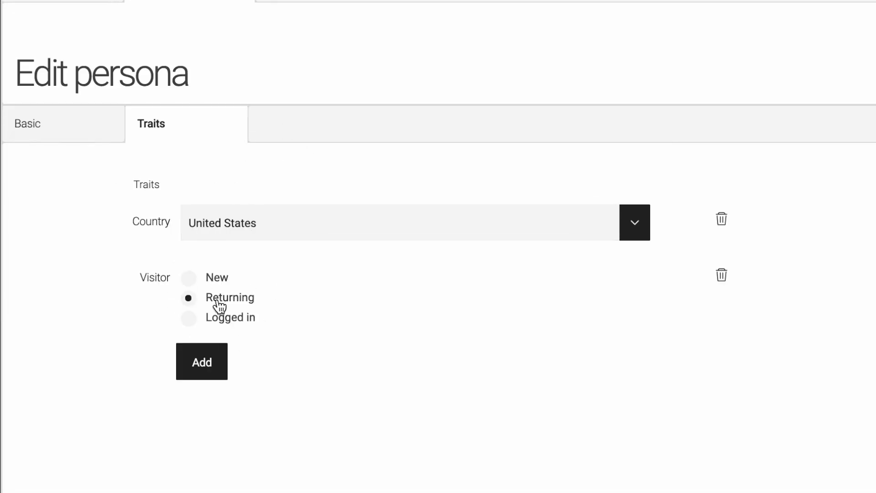
Remove the persona's Visitor and Country traits and add a Magnolia user journey scoring trait.
left_click(721, 276)
left_click(721, 219)
left_click(205, 223)
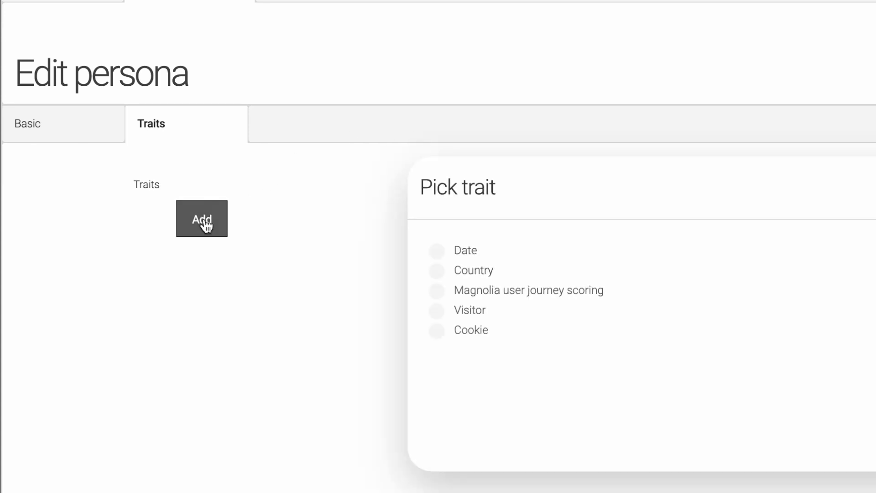
left_click(499, 291)
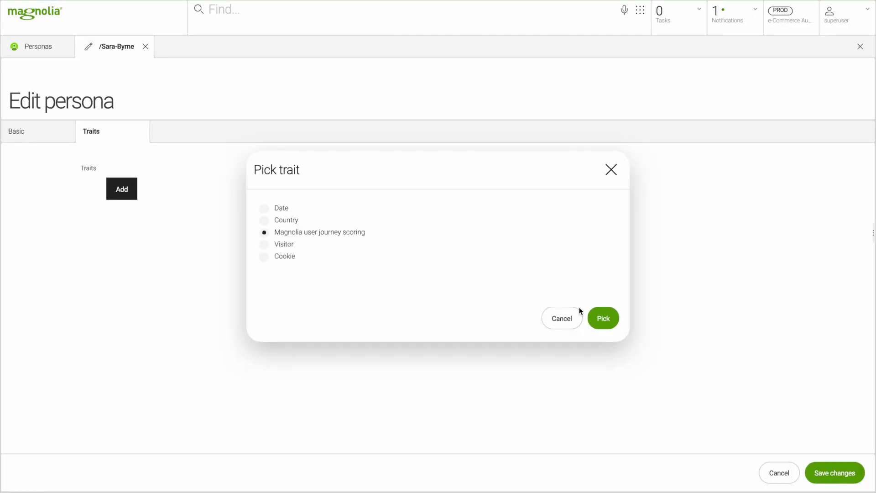
left_click(602, 317)
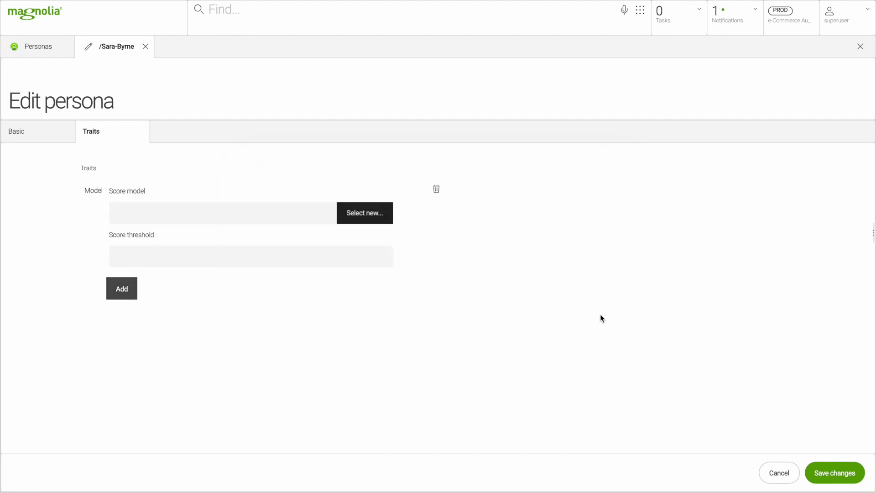
Set the scoring trait to the Female-Fashion score model with threshold 400.
left_click(363, 214)
left_click(150, 156)
left_click(178, 173)
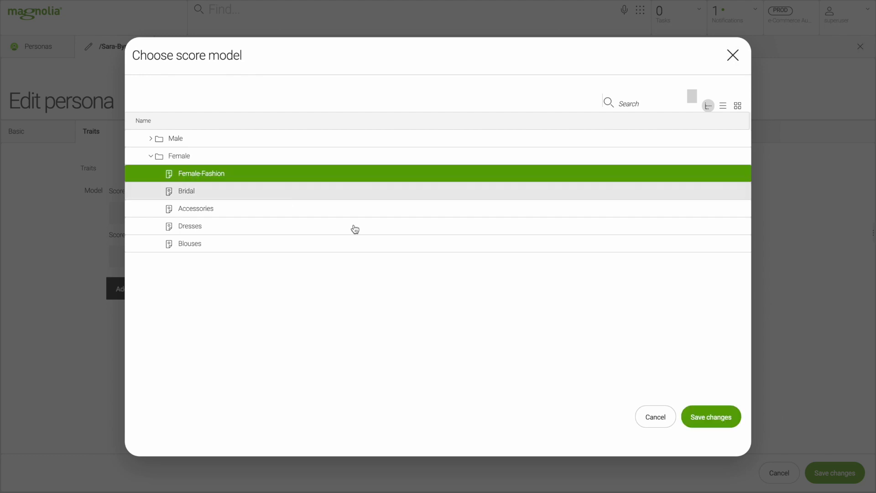
left_click(712, 416)
left_click(255, 261)
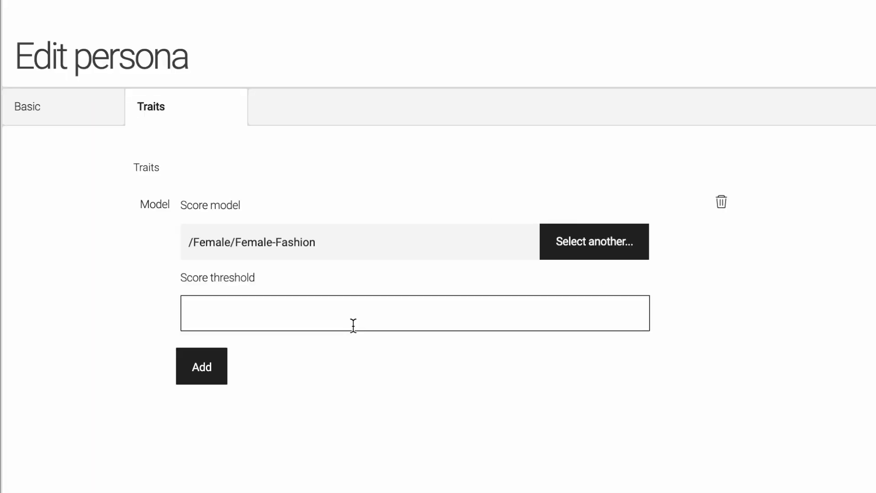
type("400")
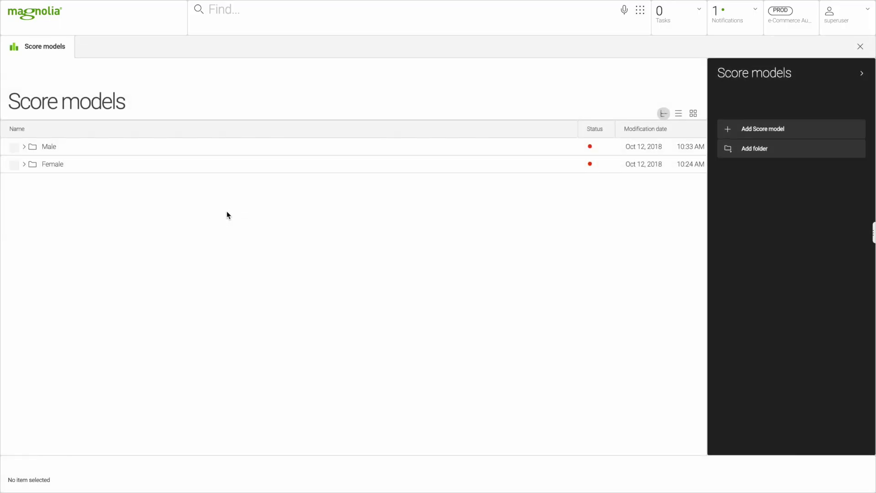
Open the Female-Fashion score model and check its user journey score of 3 points per visit.
left_click(24, 165)
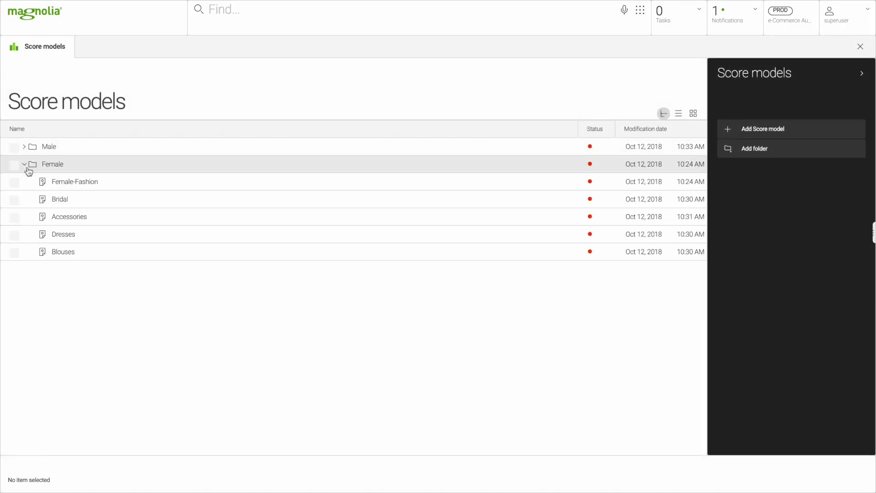
double_click(66, 183)
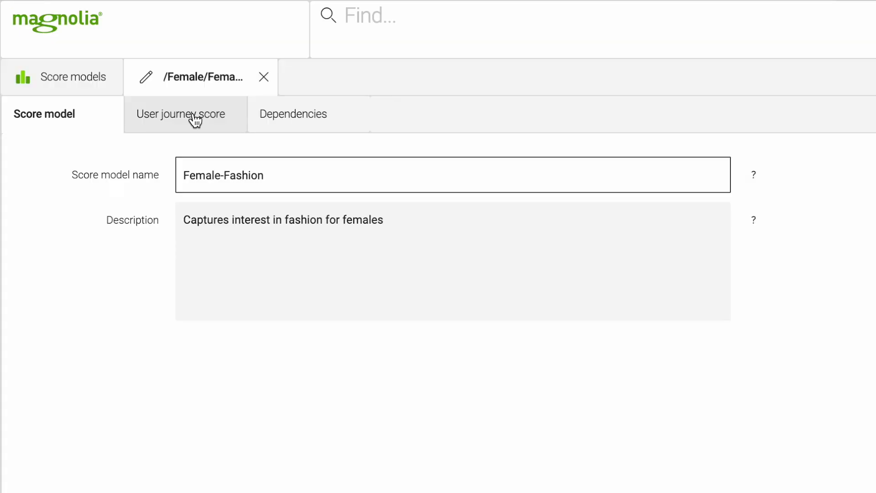
left_click(195, 120)
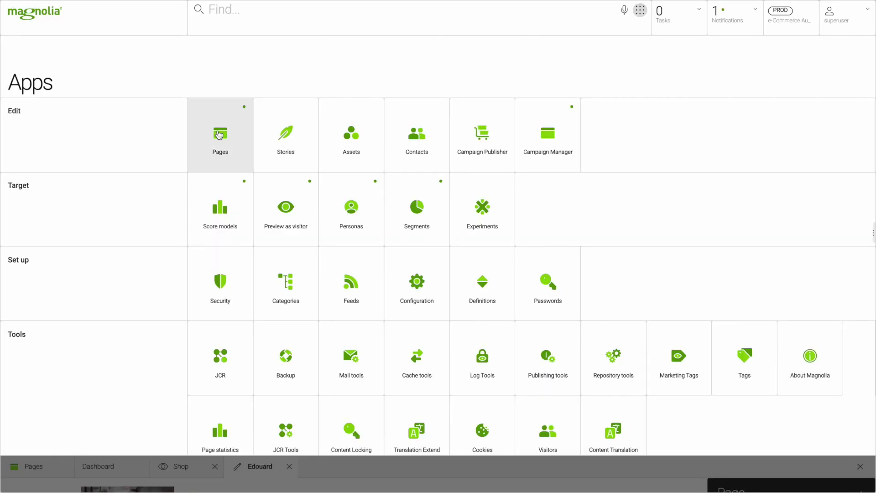
Reopen the edouard-home-fashion page and select the Pop's Suit product teaser component.
left_click(218, 133)
scroll(519, 146, "down", 4)
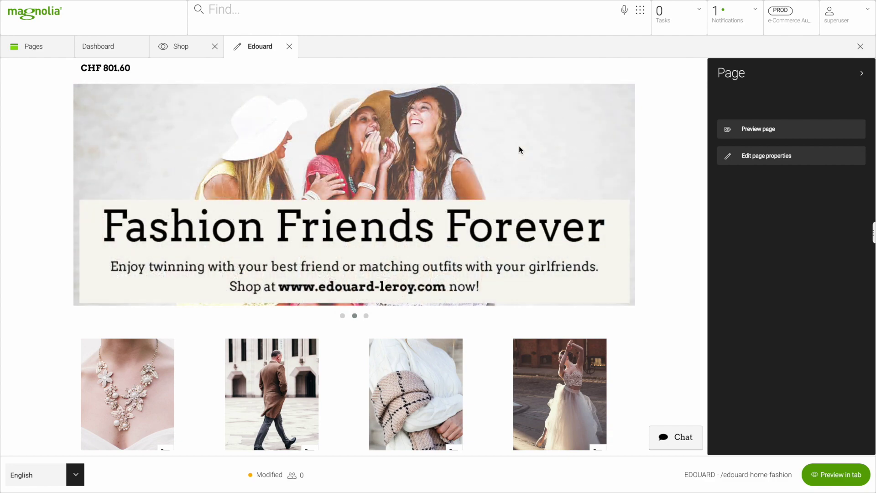
scroll(519, 146, "down", 2)
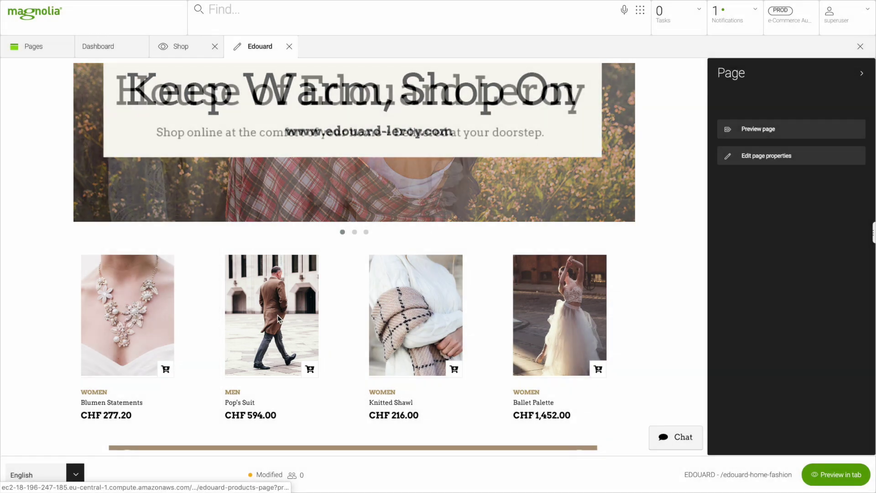
left_click(280, 318)
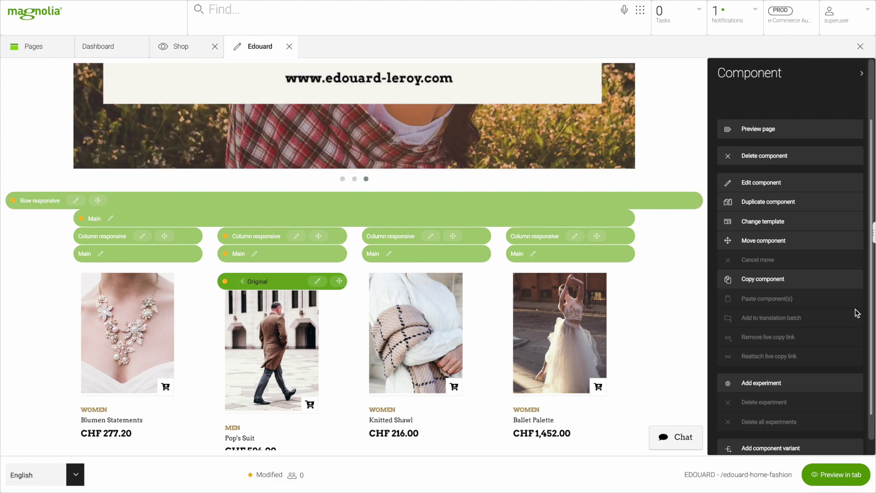
scroll(844, 316, "down", 1)
scroll(844, 317, "down", 3)
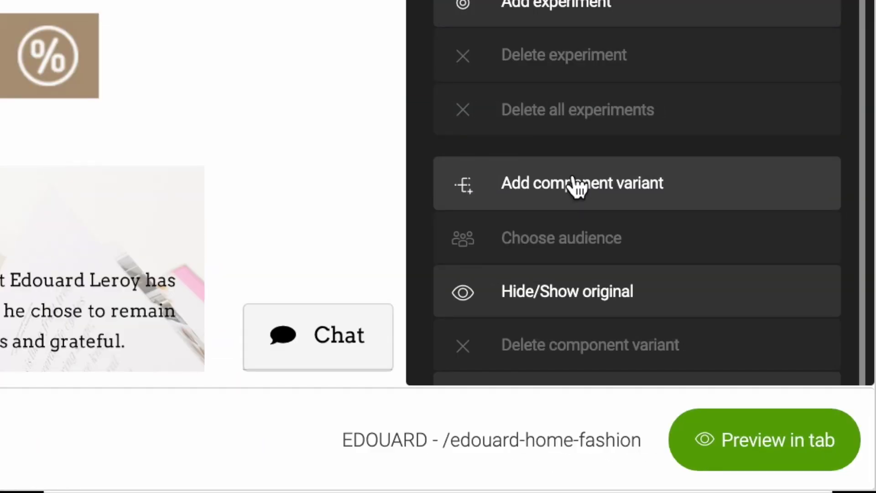
Add a teaser variant showing the Women/Dresses DR-CH-0001 Spring Along and Smile dress, and save it.
left_click(576, 185)
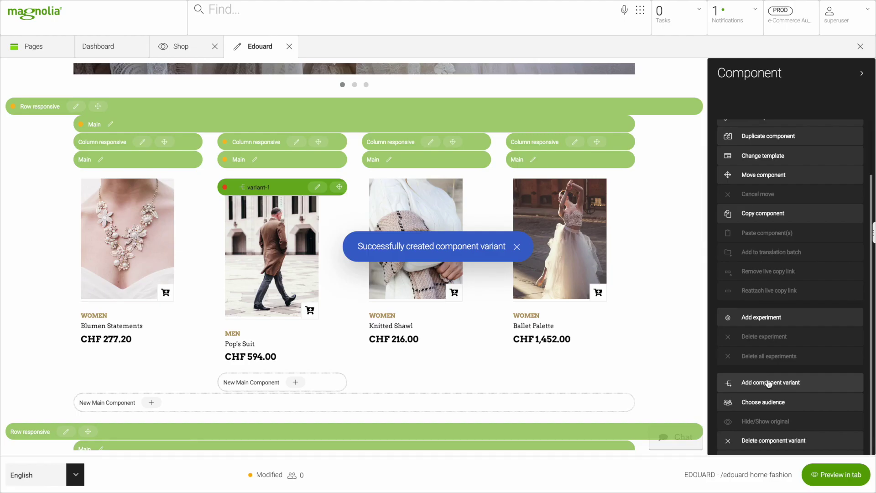
left_click(322, 185)
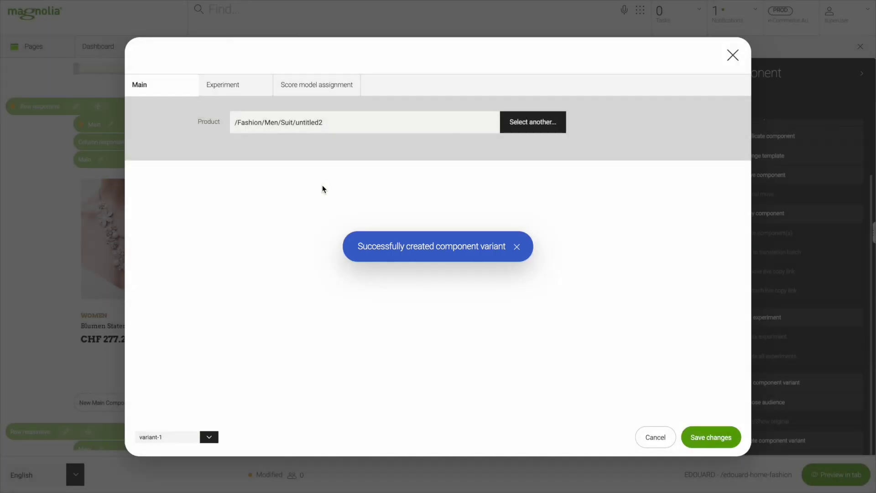
left_click(521, 126)
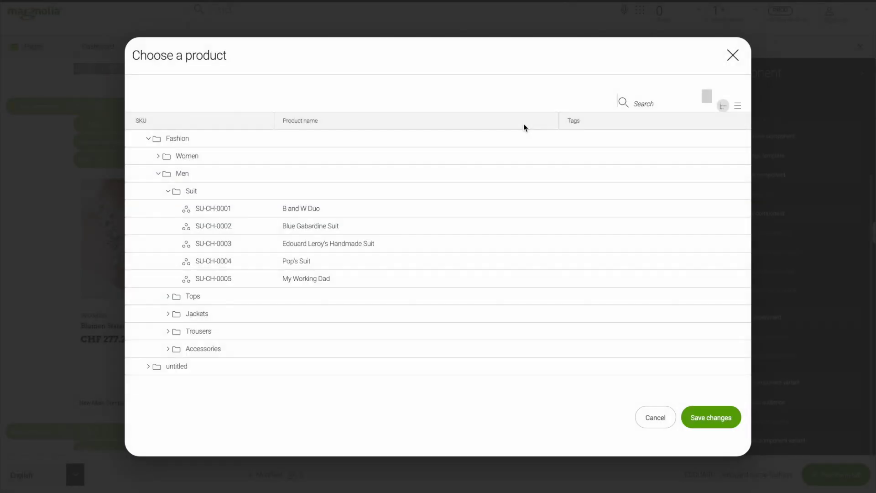
left_click(157, 173)
left_click(158, 156)
left_click(165, 174)
left_click(219, 192)
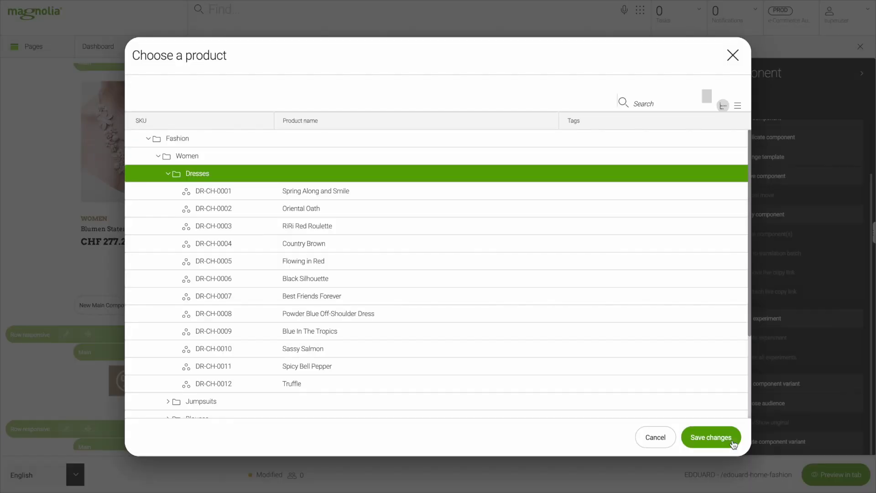
left_click(731, 437)
left_click(731, 438)
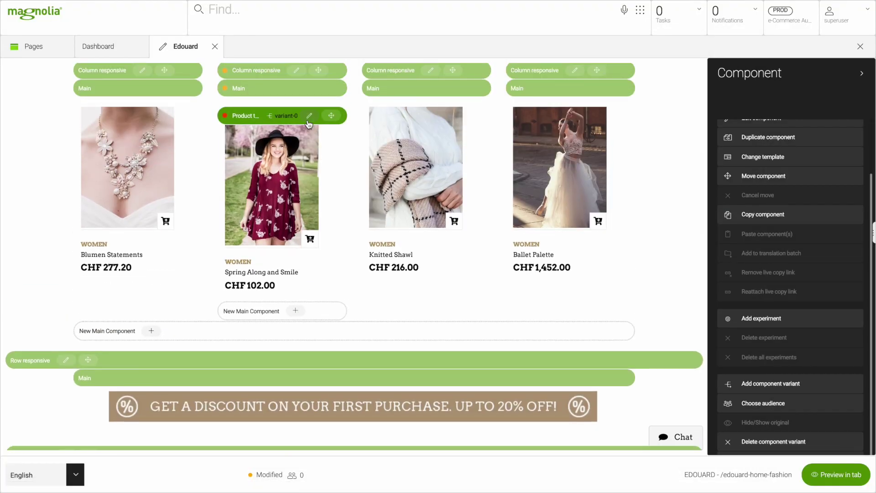
Give the variant a new audience with the Magnolia user journey scoring trait.
left_click(779, 403)
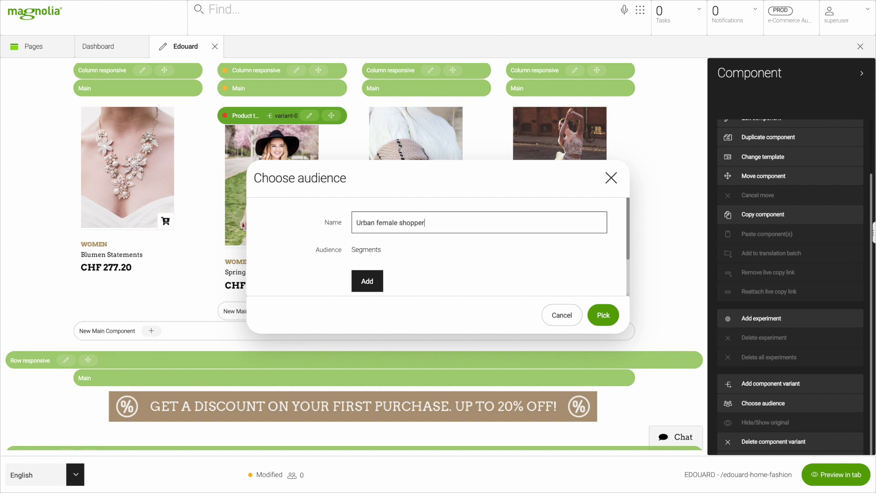
left_click_drag(628, 247, 628, 282)
left_click(369, 288)
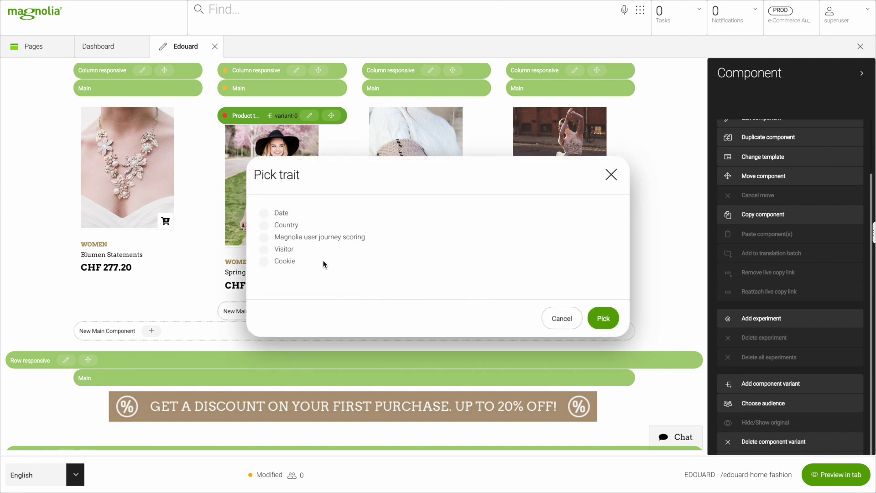
left_click(300, 238)
left_click(604, 316)
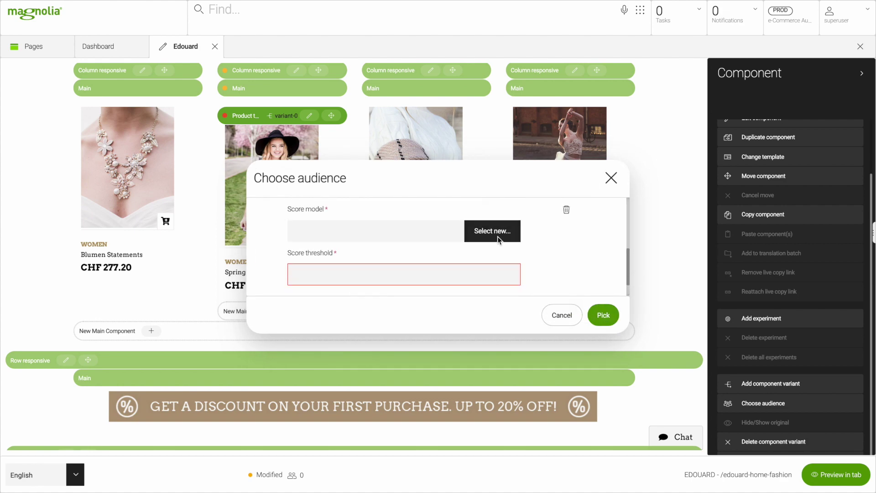
left_click(498, 234)
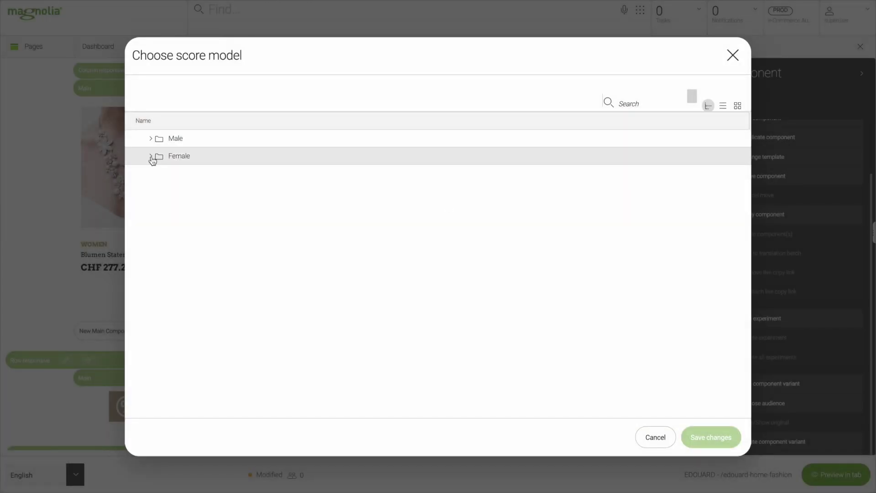
Set the audience's score model to /Female/Female-Fashion with threshold 400 and apply it.
left_click(151, 156)
left_click(194, 177)
left_click(716, 435)
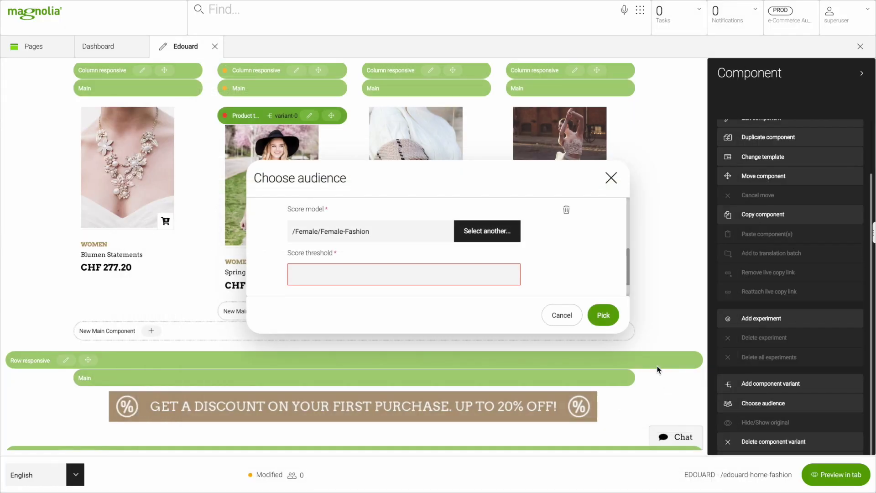
left_click(351, 276)
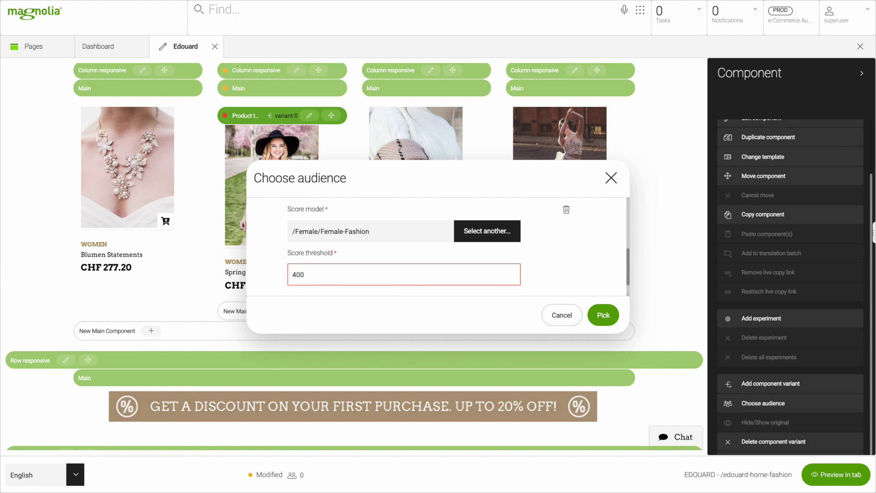
left_click(594, 317)
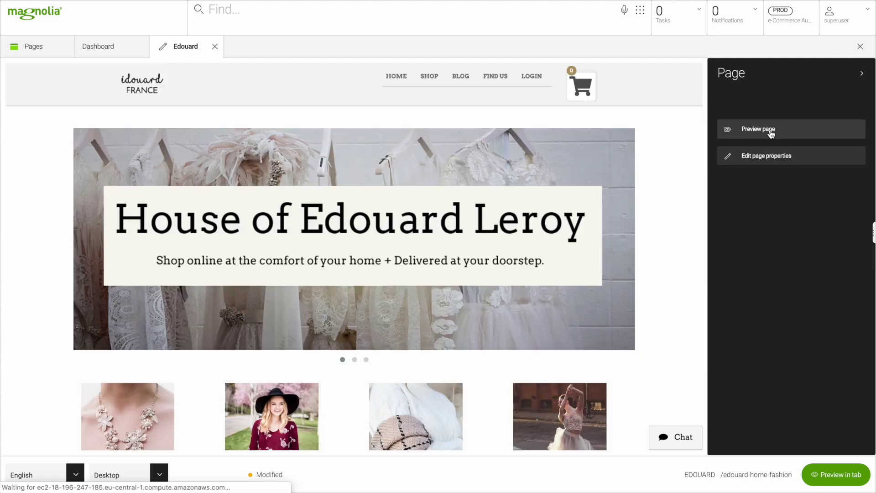
Preview the page as a visitor with the Magnolia user journey scoring trait added.
left_click(770, 132)
left_click(775, 224)
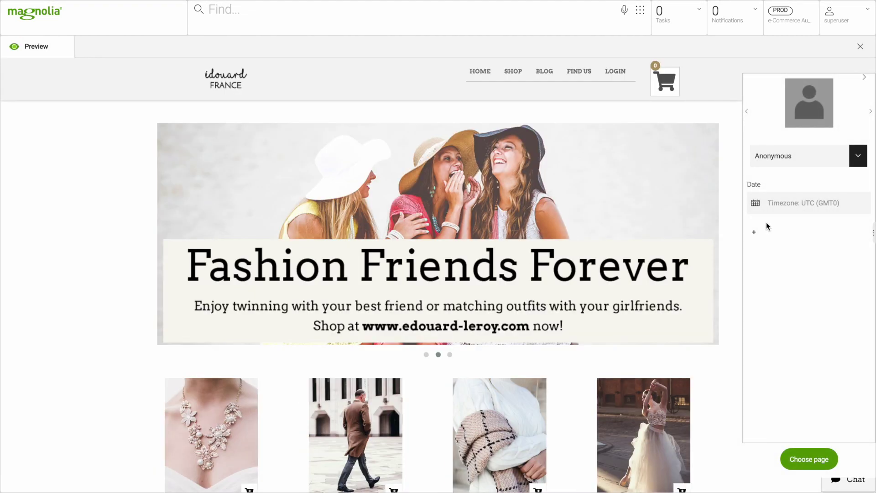
left_click(754, 232)
left_click(278, 238)
left_click(601, 318)
Set the visitor's Female-Fashion score to 600 and reload the preview to show the dress teaser.
left_click(851, 258)
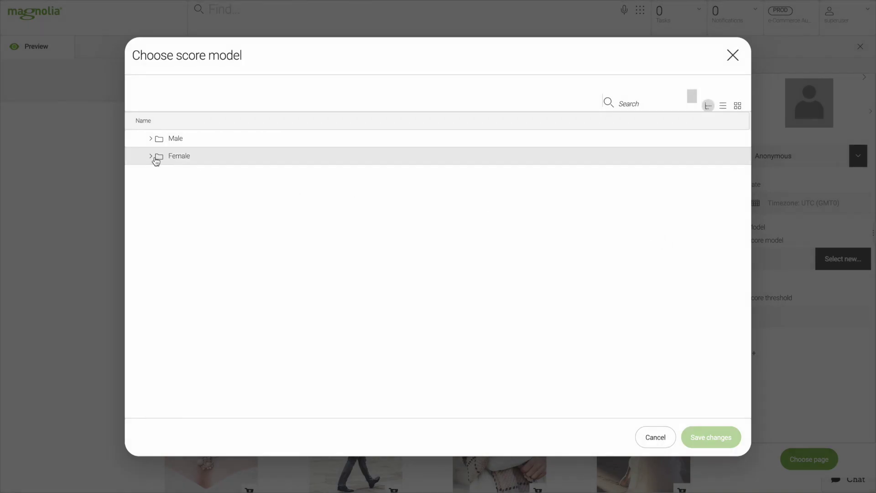
left_click(151, 156)
left_click(174, 172)
left_click(711, 437)
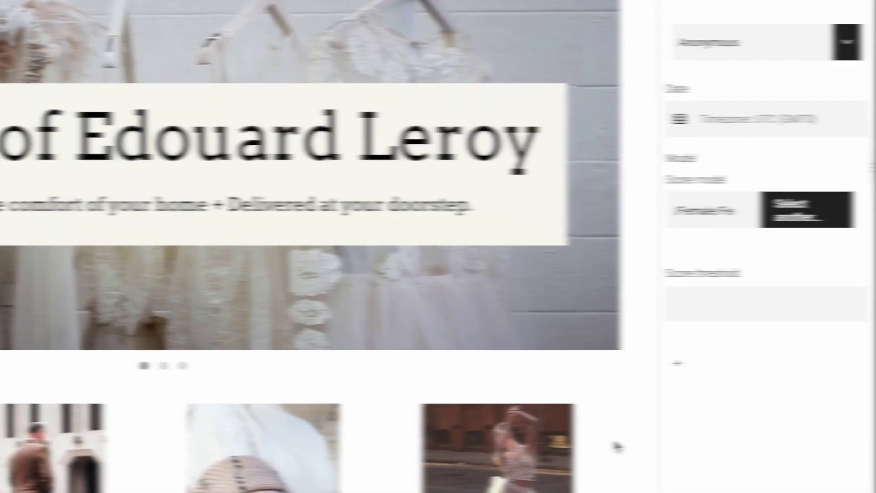
left_click(748, 303)
type("600")
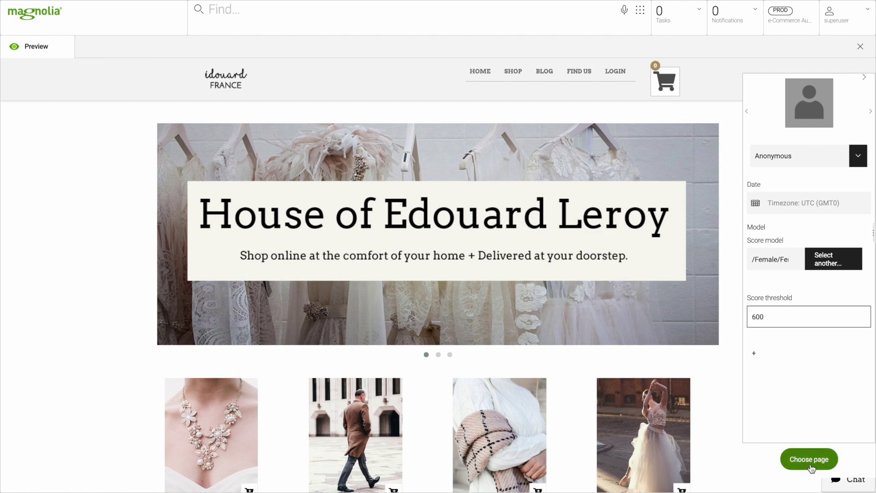
left_click(809, 459)
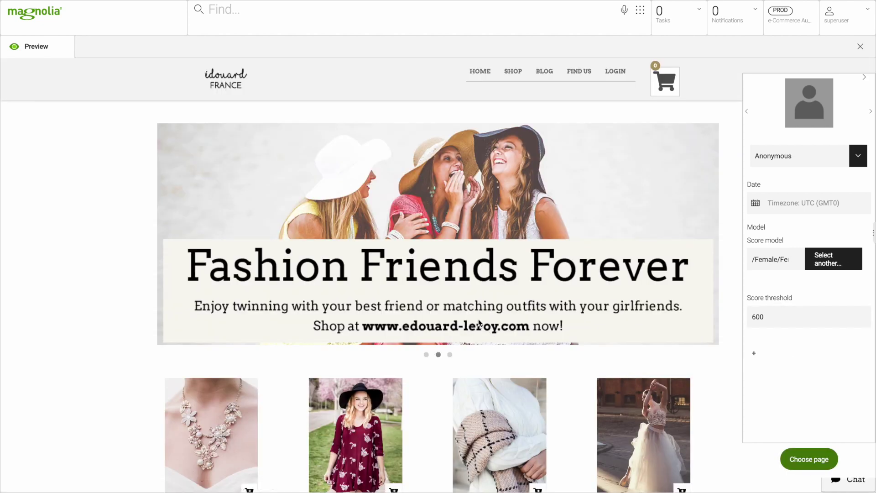
scroll(475, 325, "down", 3)
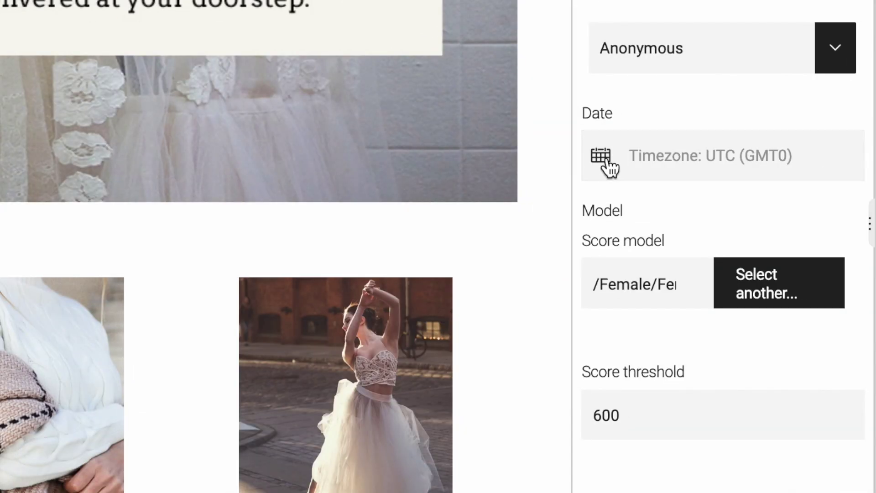
Set the preview date to 16 July 2019 to show Summer Hits, then exit to the app launcher.
left_click(757, 204)
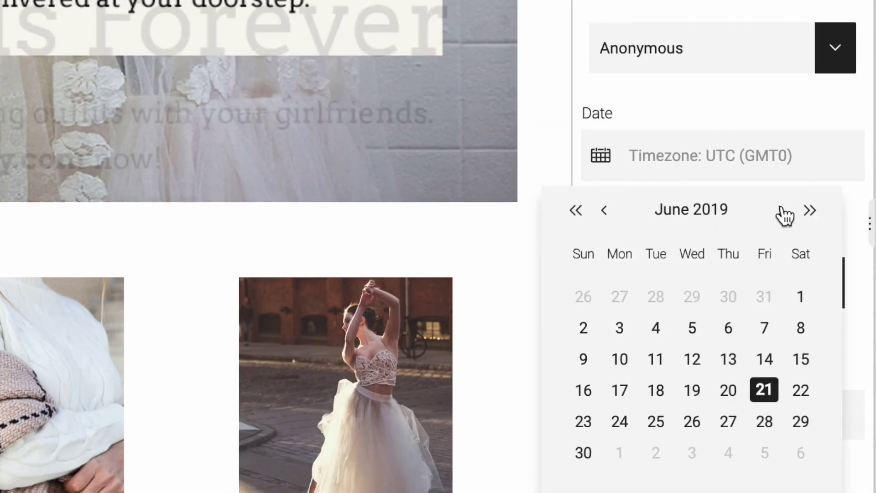
left_click(780, 210)
left_click(654, 361)
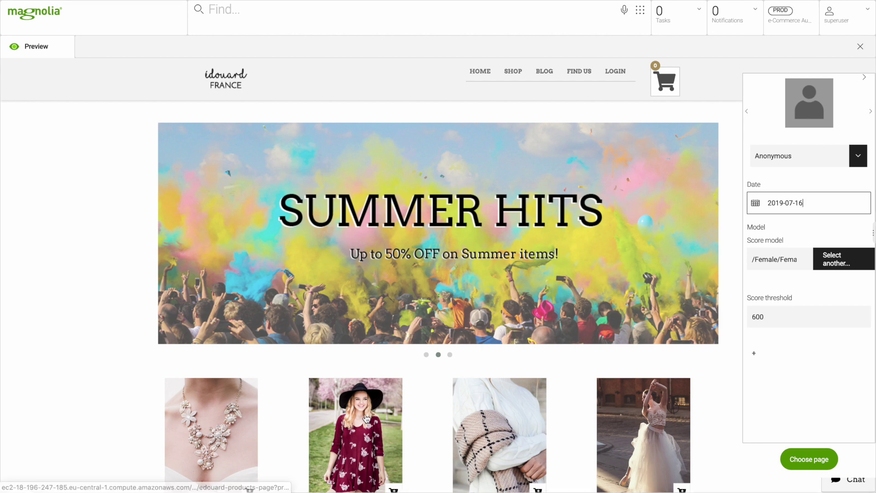
left_click(640, 9)
In Products, open DR-CH-0001 Spring Along and Smile under Fashion > Women > Dresses for editing.
scroll(248, 309, "down", 5)
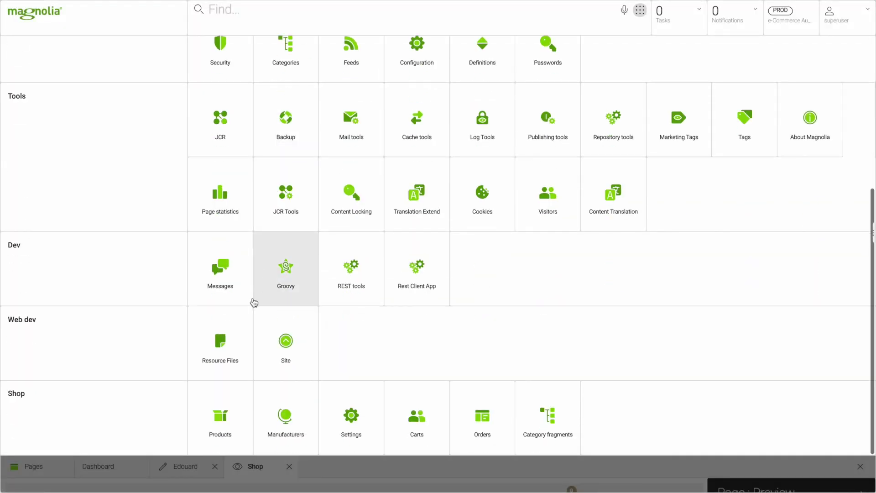
left_click(223, 415)
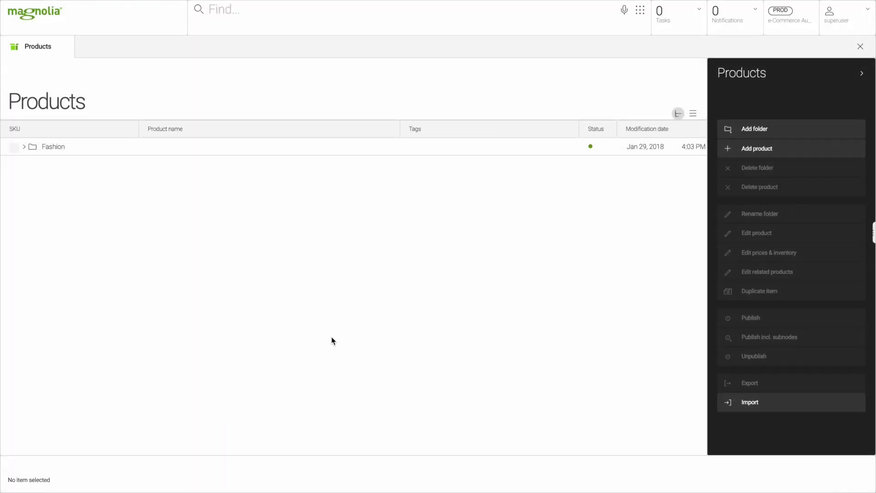
left_click(24, 147)
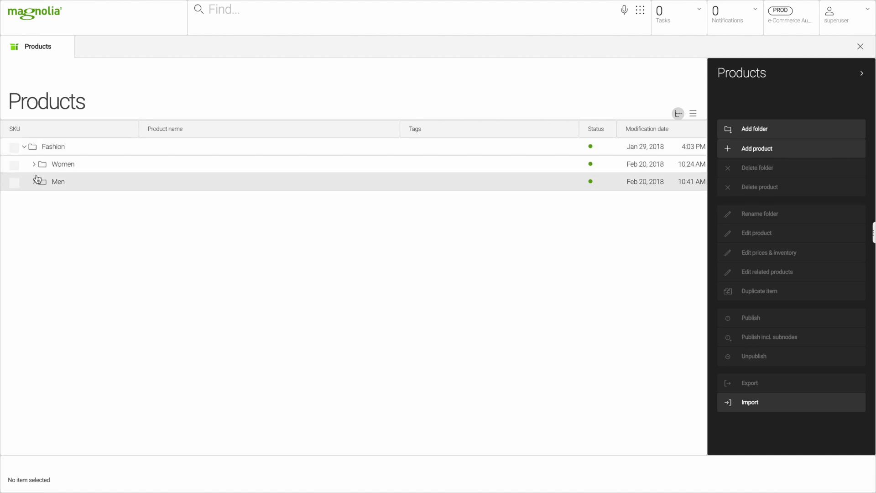
left_click(34, 165)
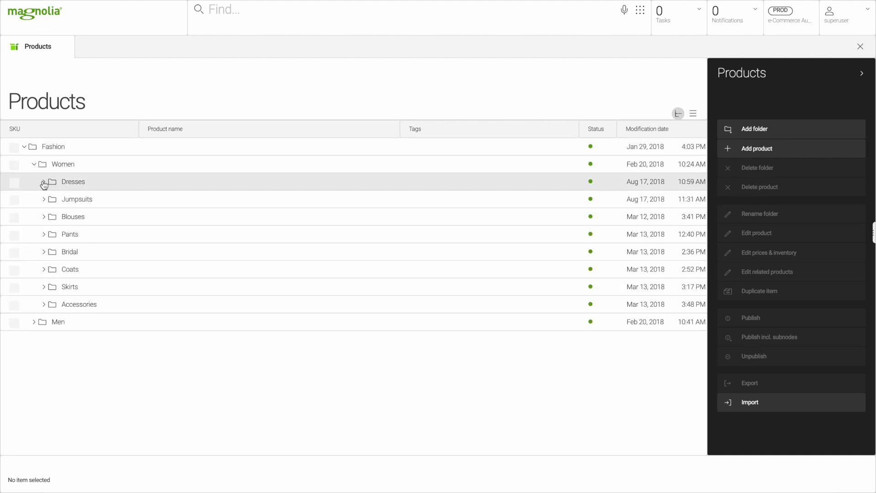
left_click(44, 181)
left_click(157, 203)
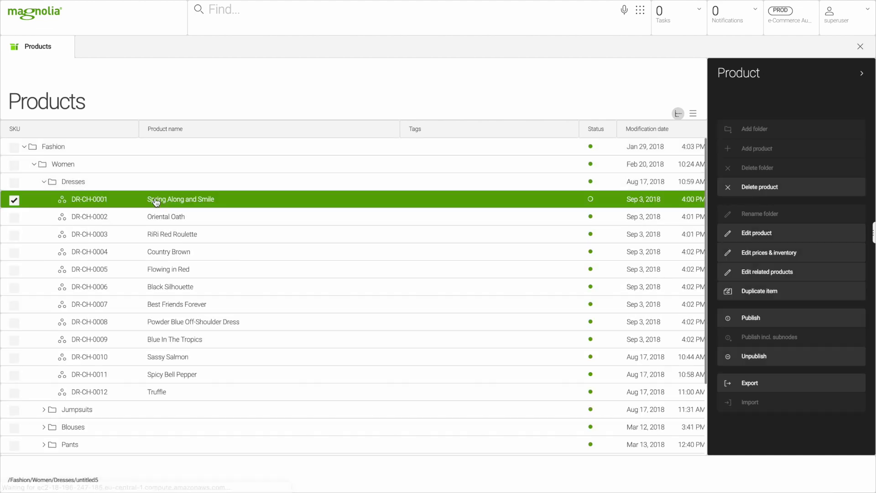
left_click(845, 234)
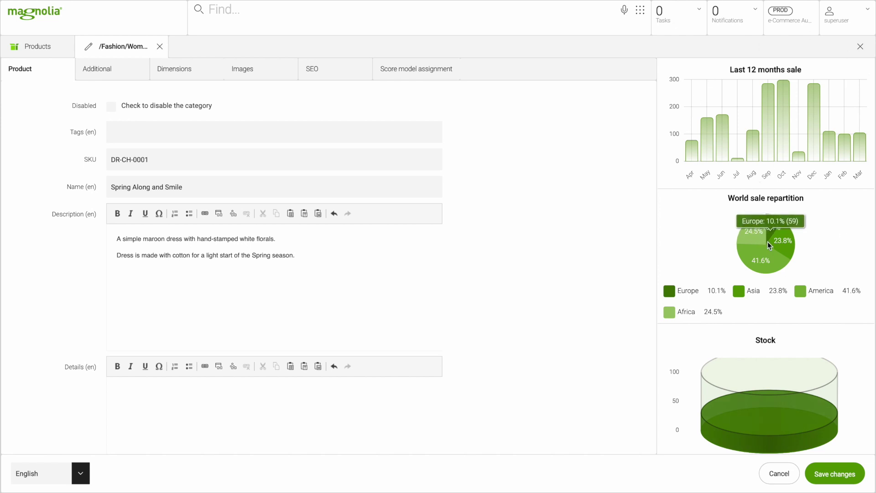
mouse_move(767, 261)
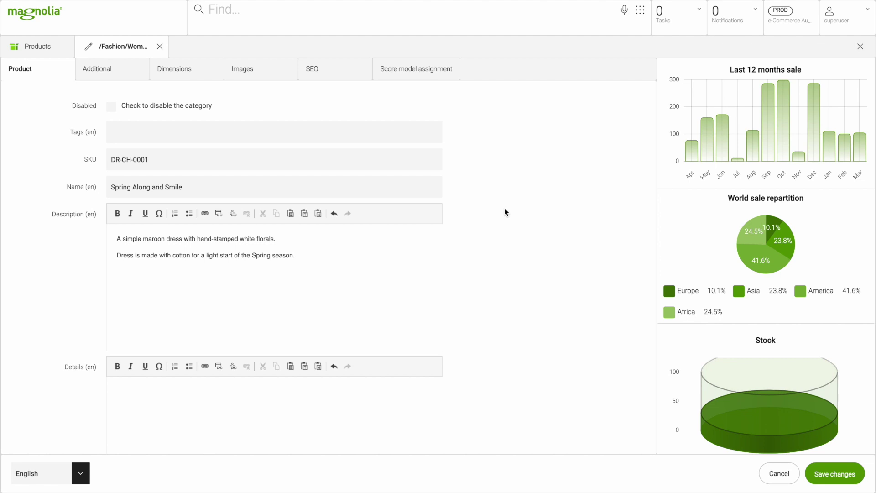
Assign score model /Female/Female-Fashion to the dress, then view its dress-0001.jpg image.
left_click(416, 67)
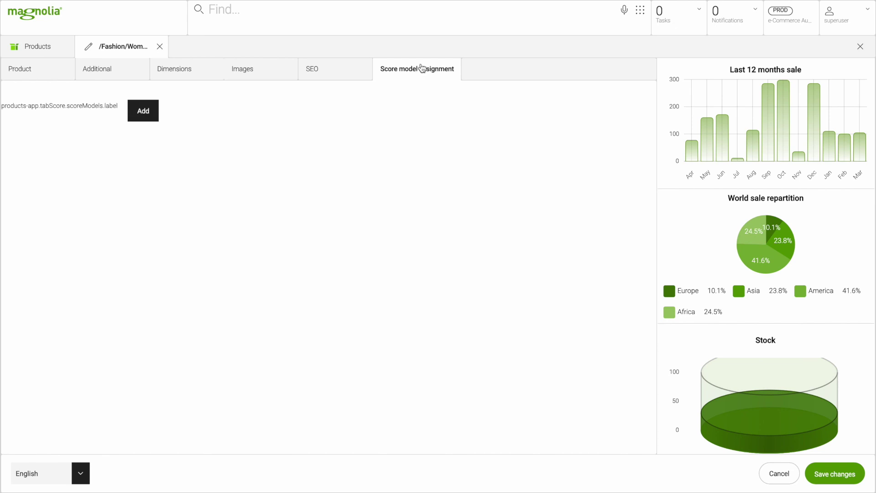
left_click(142, 111)
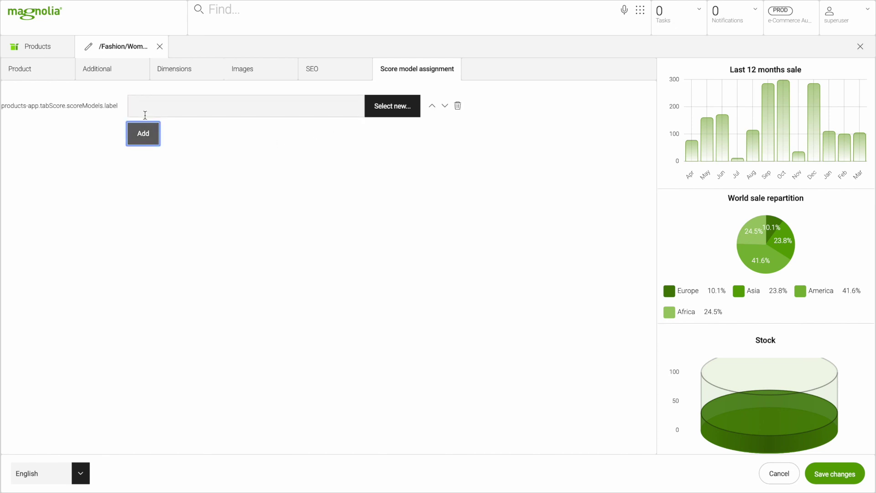
left_click(395, 106)
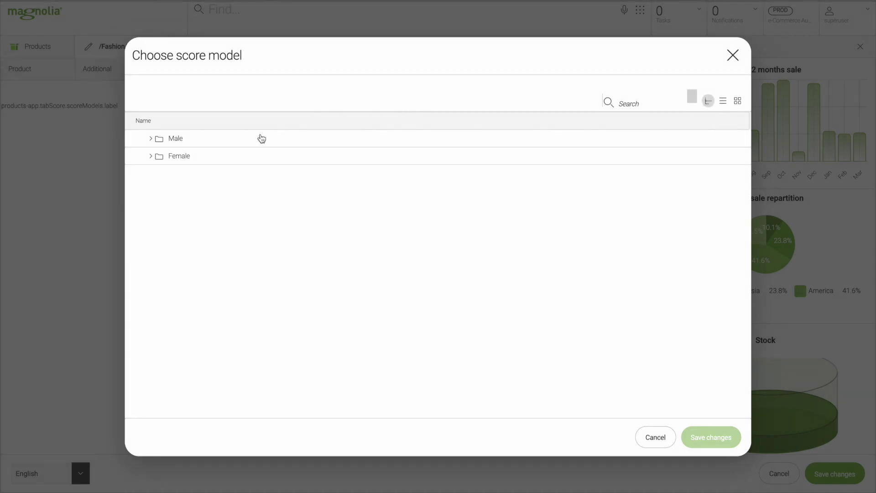
left_click(146, 156)
left_click(198, 175)
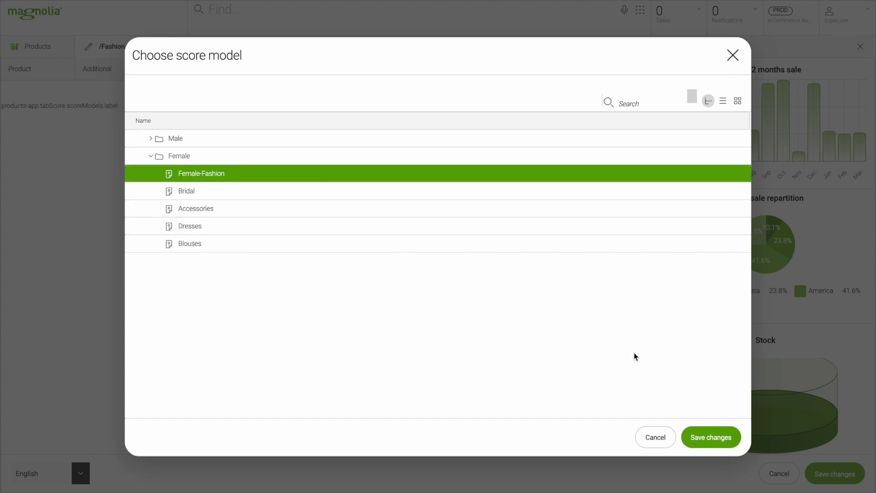
left_click(711, 437)
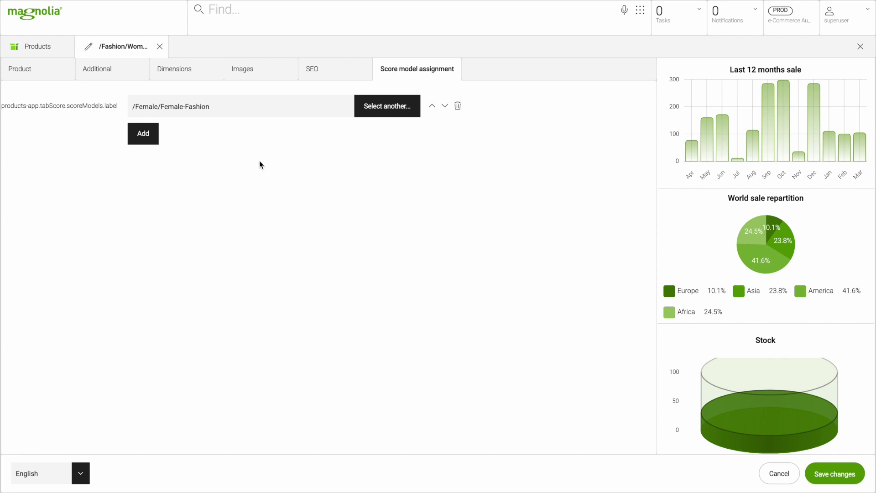
left_click(242, 71)
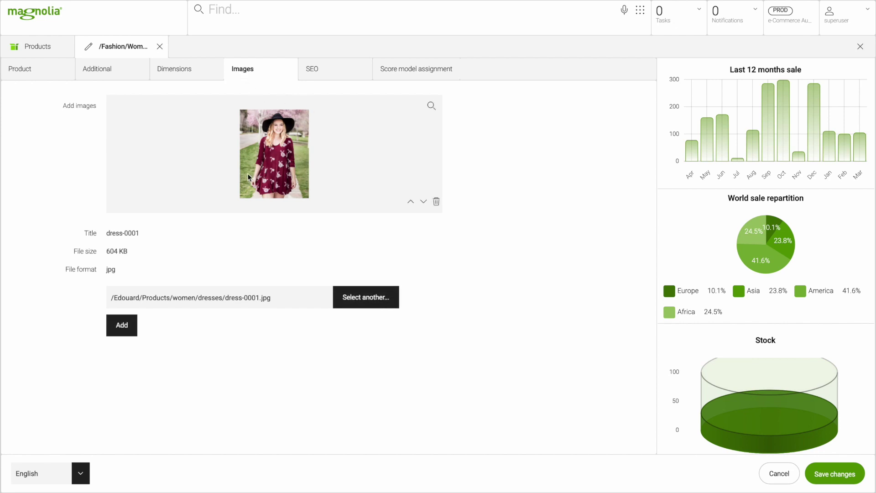